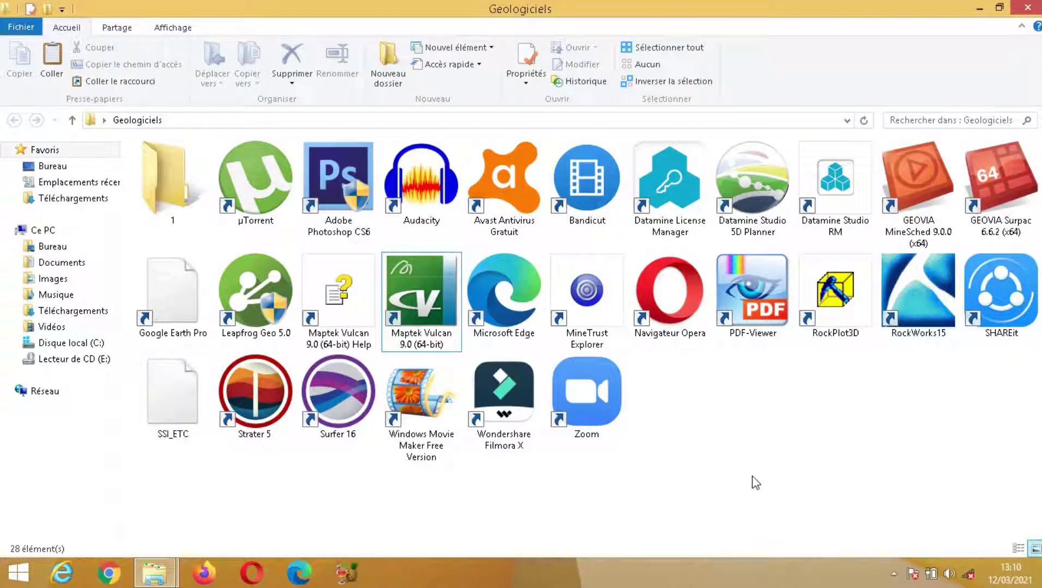
Launch Maptek Vulcan 9.0 (64-bit) from the Geologiciels folder
left_click(409, 282)
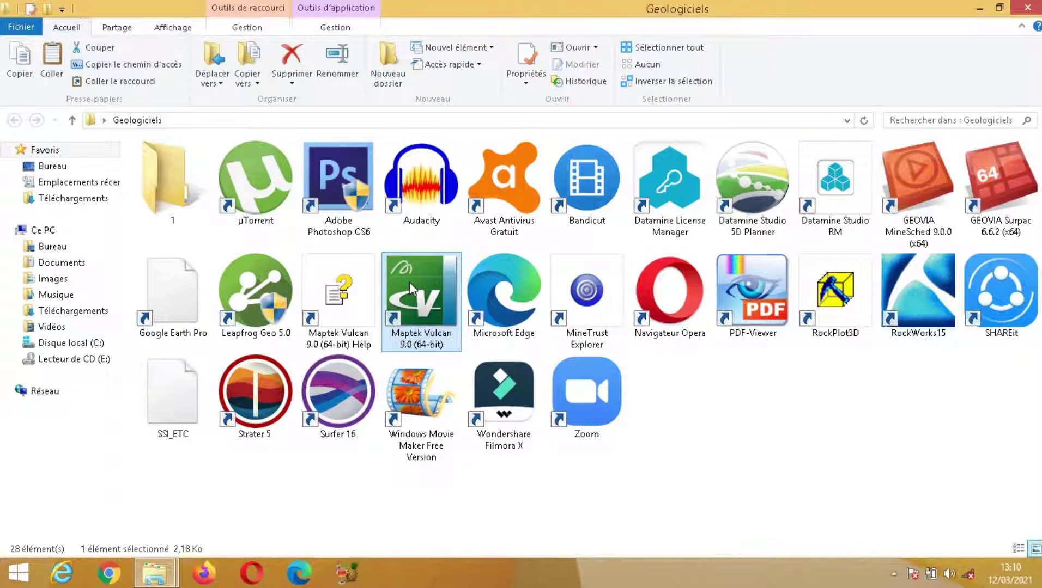
right_click(409, 282)
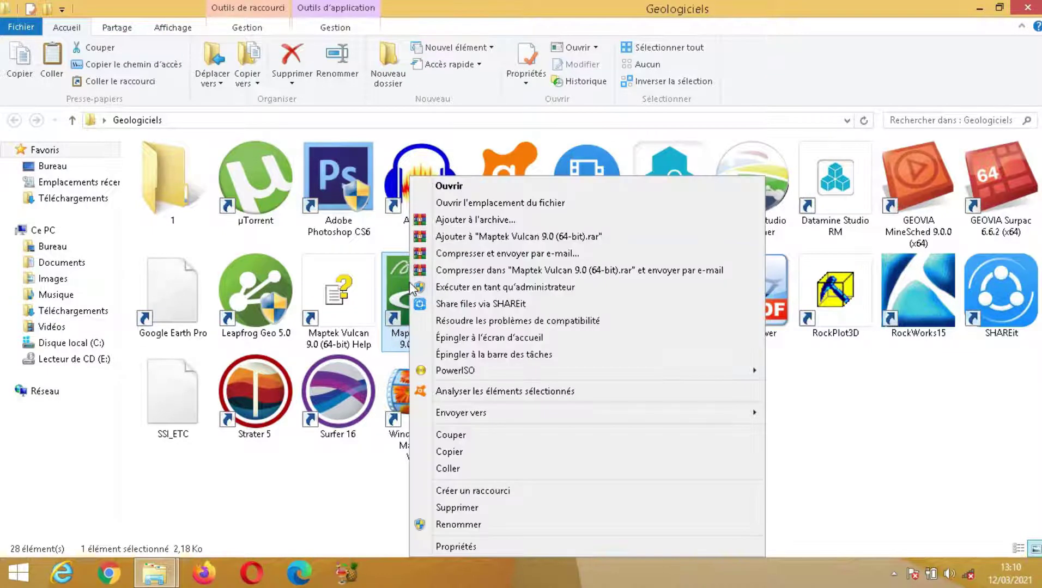
left_click(463, 186)
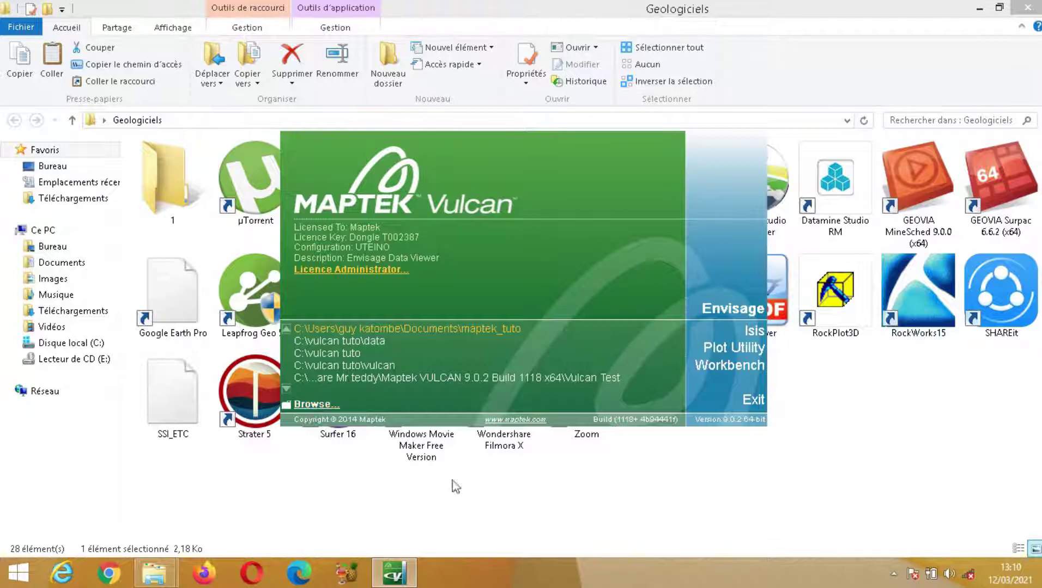
Examine the CSV source files in the tuto_vulcan folder under Documents, and return to Documents
left_click(58, 264)
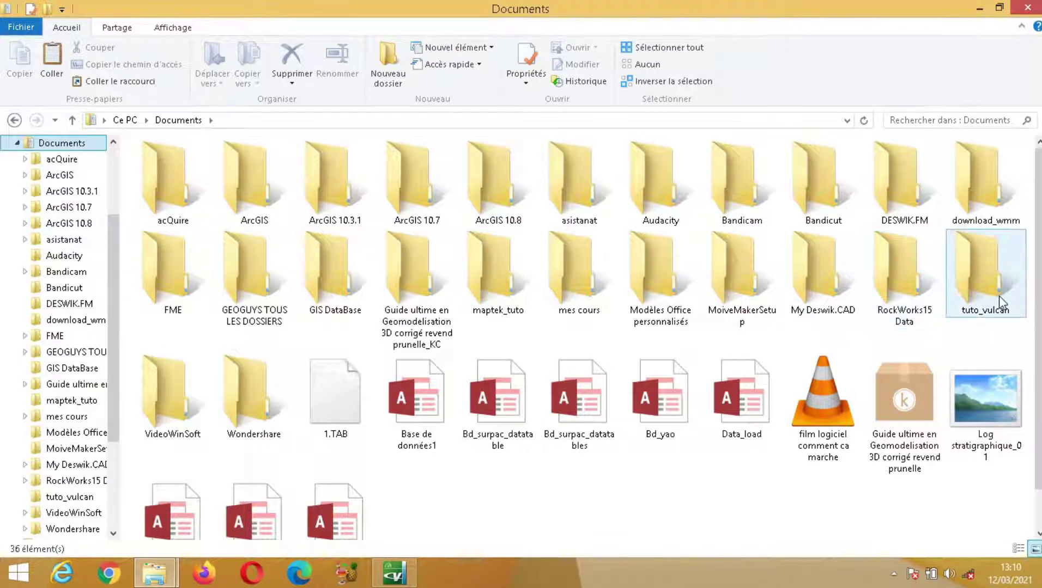
mouse_move(996, 283)
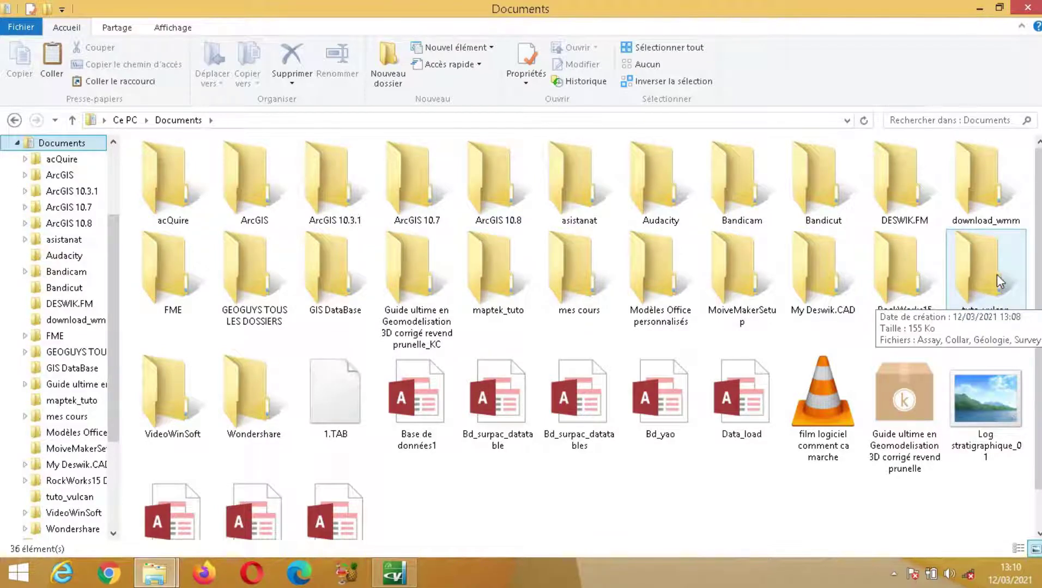
double_click(996, 274)
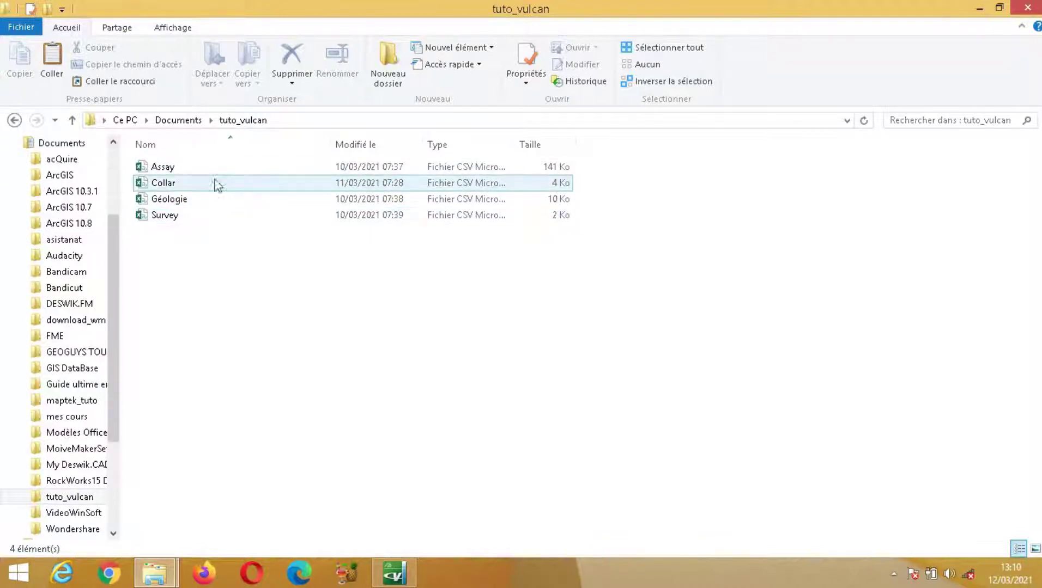
mouse_move(177, 172)
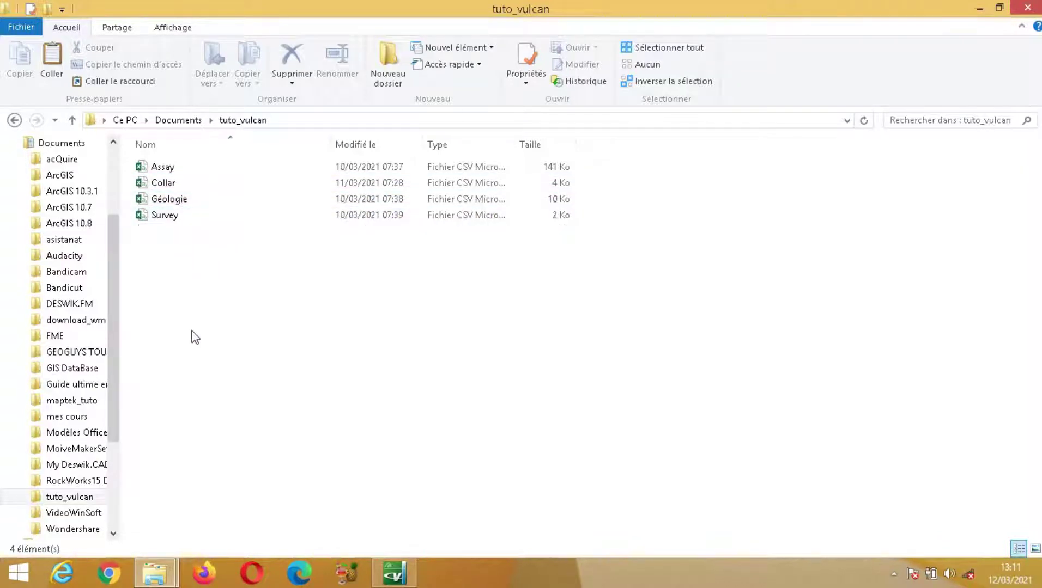
left_click(14, 120)
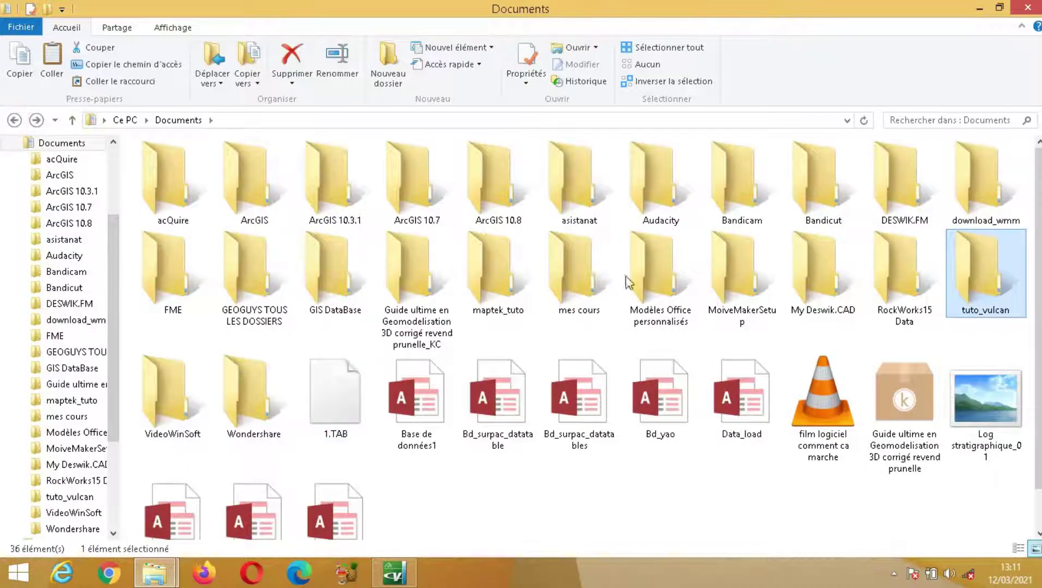
Switch to the Maptek Vulcan launcher and choose the tuto_vulcan folder in Documents as the dataset folder
left_click(393, 571)
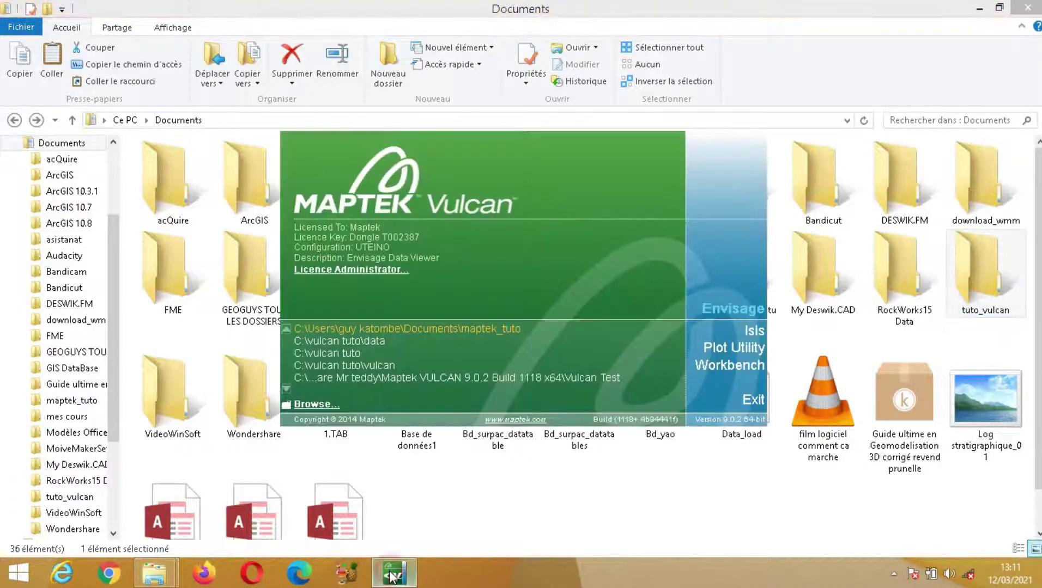
left_click(315, 405)
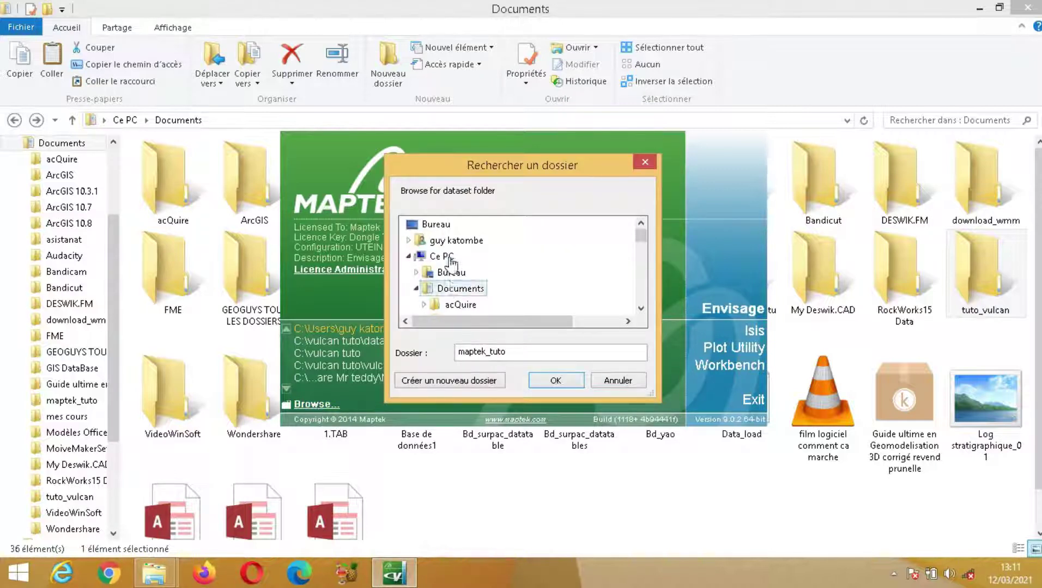
left_click(641, 309)
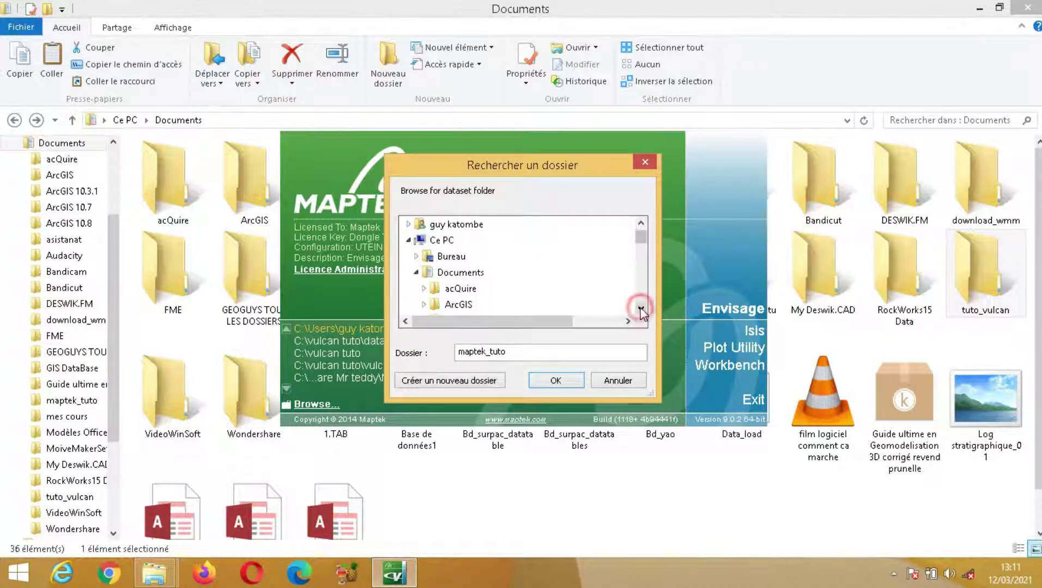
left_click(450, 275)
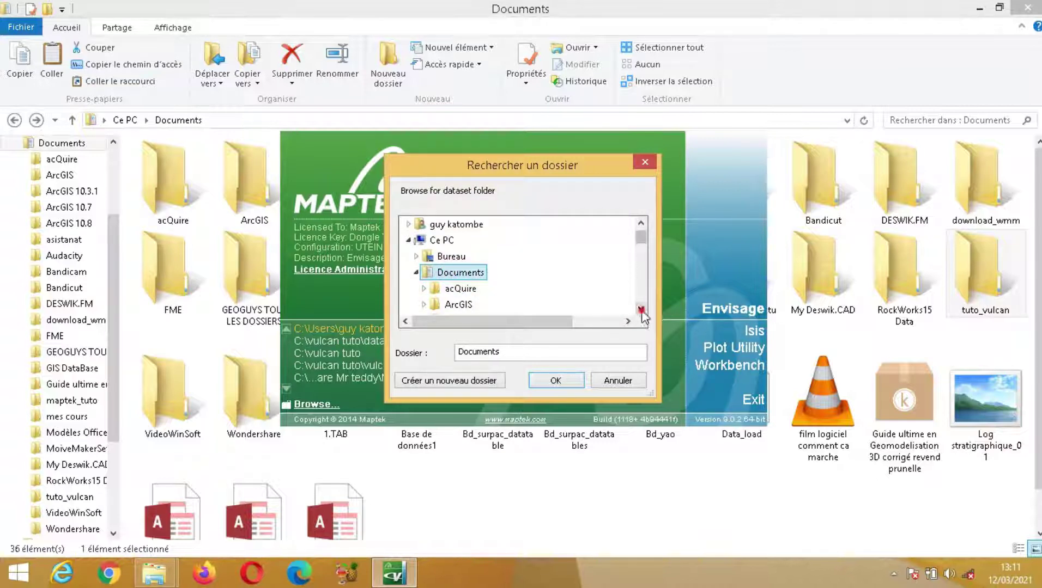
left_click(640, 309)
left_click(640, 309)
left_click(640, 309)
left_click(641, 310)
left_click(641, 309)
left_click(641, 309)
left_click(641, 309)
left_click(641, 309)
left_click(641, 309)
left_click(641, 309)
left_click(641, 310)
left_click(641, 310)
left_click(641, 309)
left_click(641, 309)
left_click(641, 310)
left_click(641, 309)
left_click(641, 309)
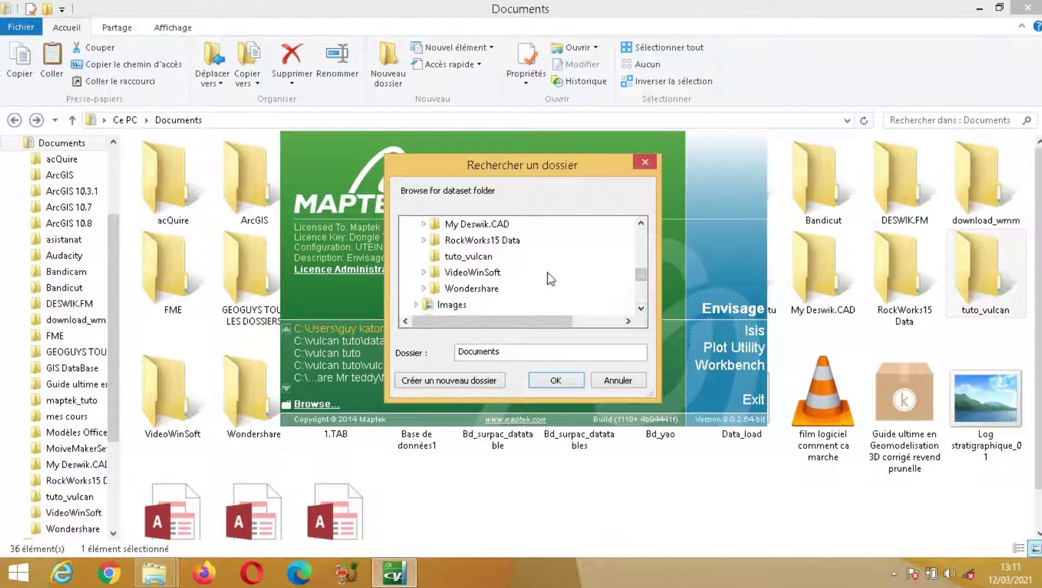
left_click(464, 258)
left_click(555, 381)
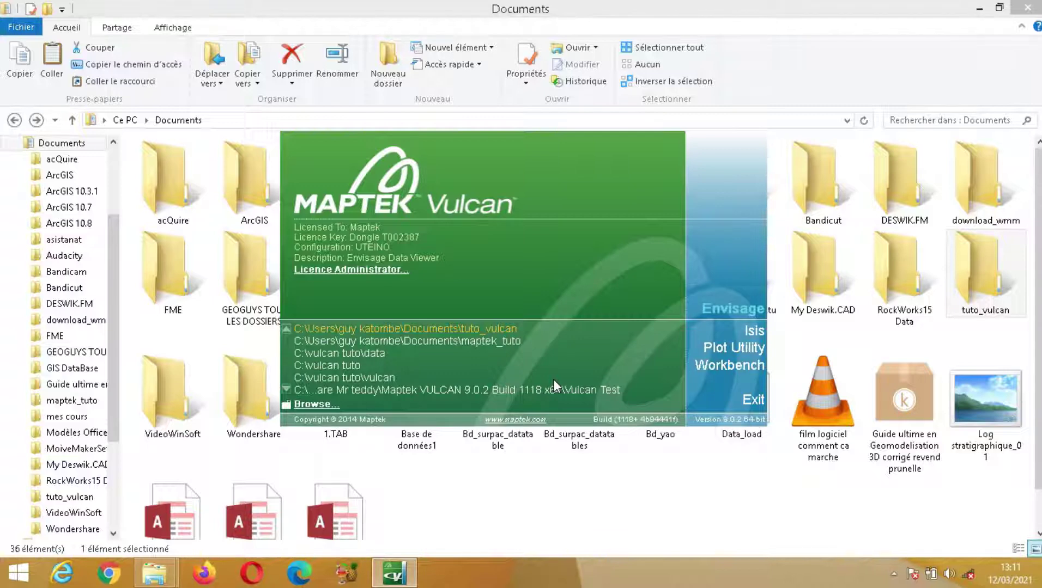
Start Envisage, close the file explorer window, and choose to create a new Vulcan project file
left_click(748, 318)
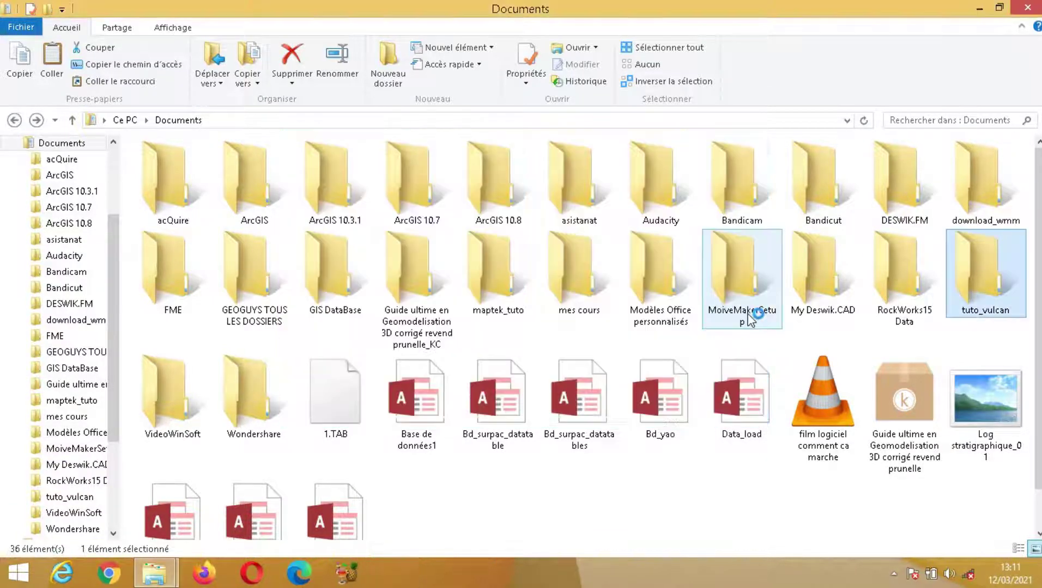
left_click(1027, 10)
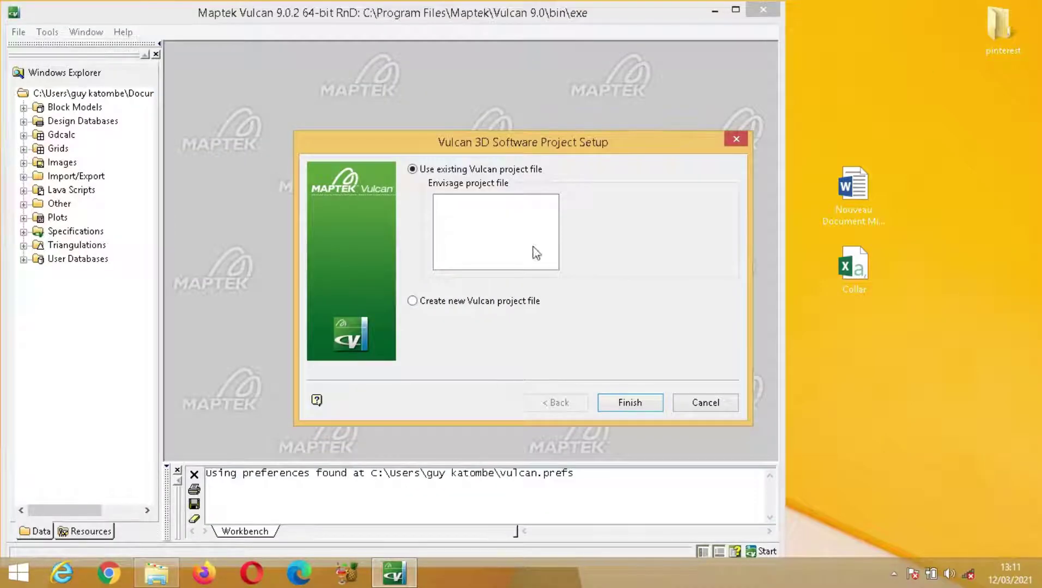
left_click(412, 302)
left_click(626, 406)
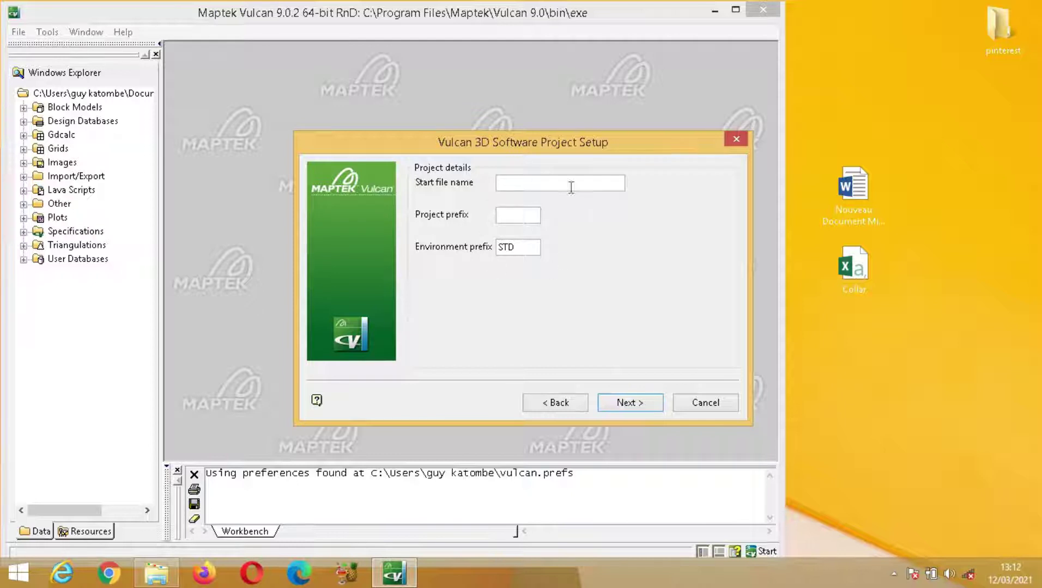
Enter tuto_vulcan1 as the start file name and TUTO as the project prefix, and continue to the coordinate extents
left_click(514, 183)
type("tut")
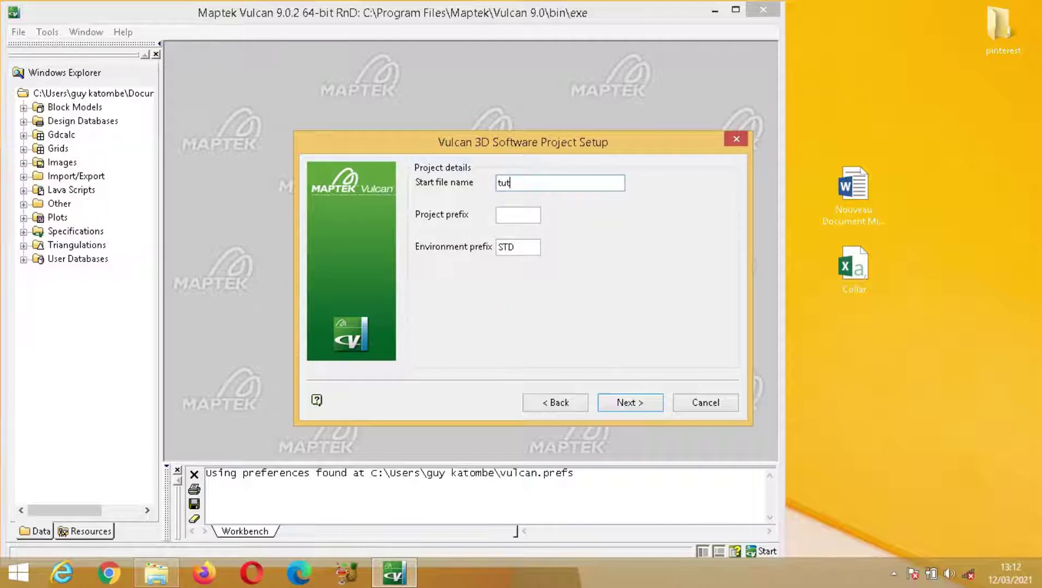
type("o_vulcan1")
left_click(504, 217)
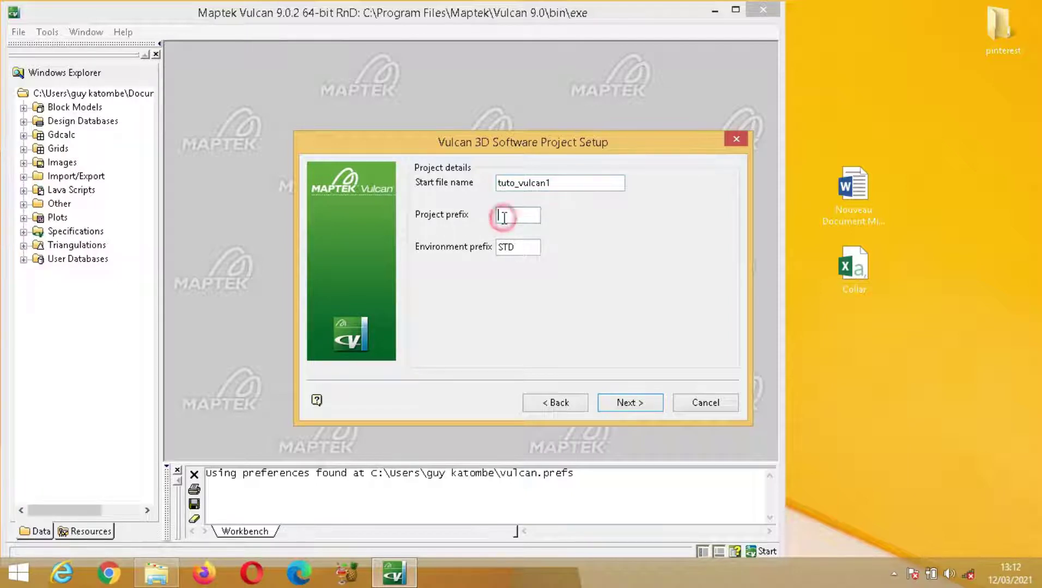
type("TUTO")
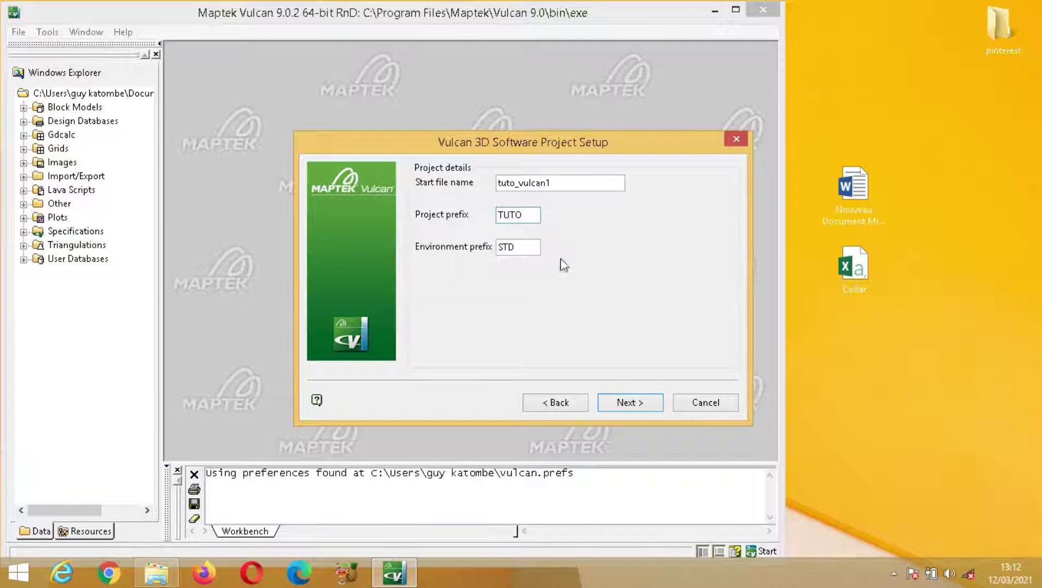
left_click(631, 403)
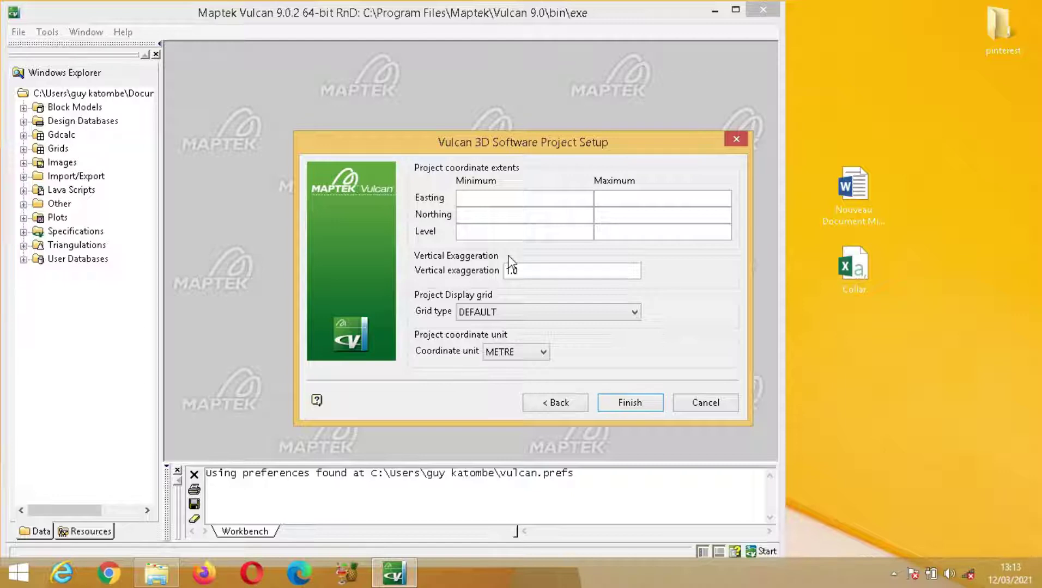
Open the Collar file from the desktop in Excel and review its y, x and z coordinate columns
double_click(856, 267)
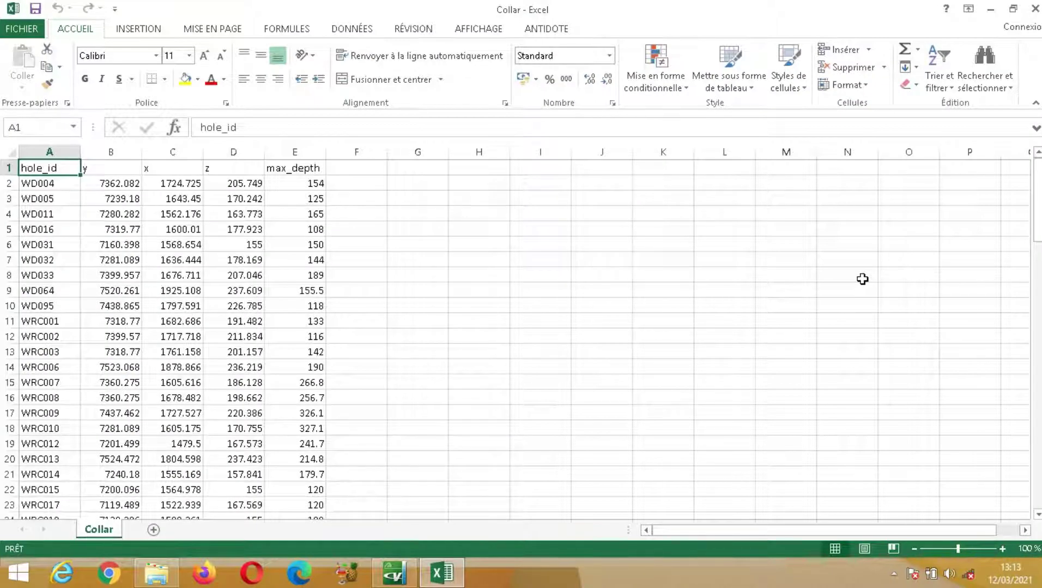
left_click_drag(1038, 179, 1039, 447)
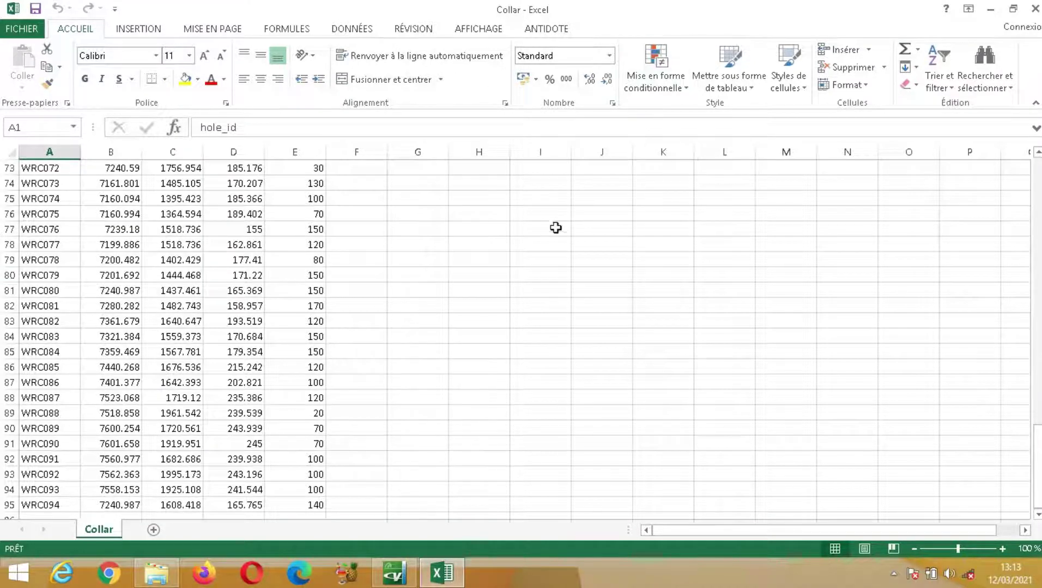
left_click_drag(1037, 470, 1038, 190)
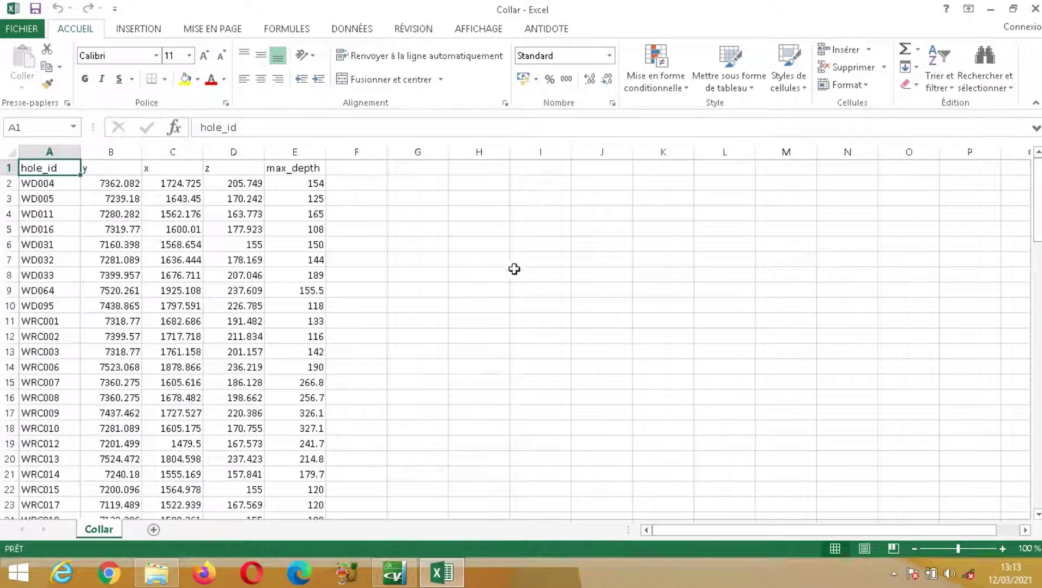
left_click(121, 151)
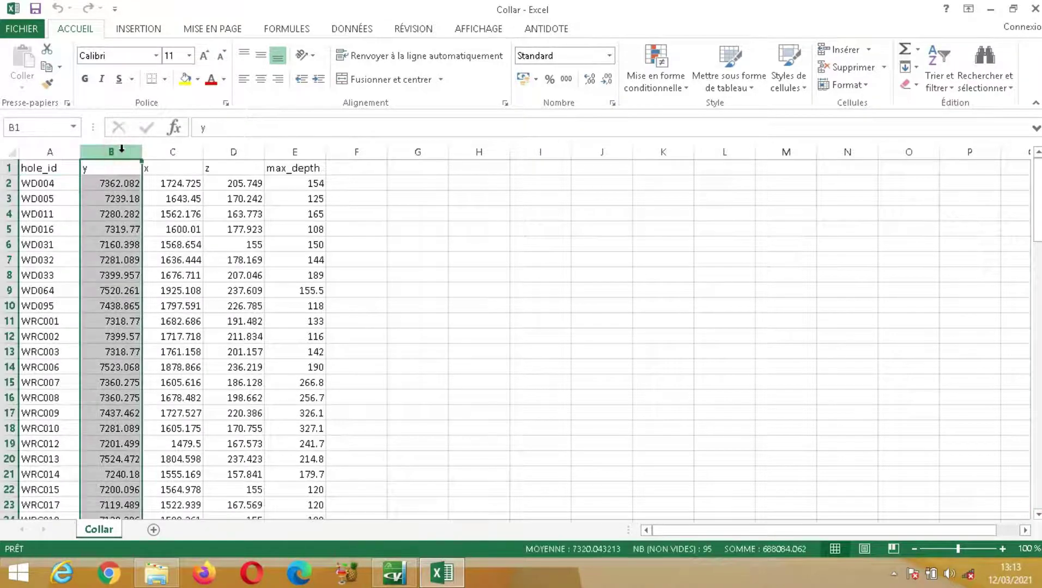
left_click(170, 152)
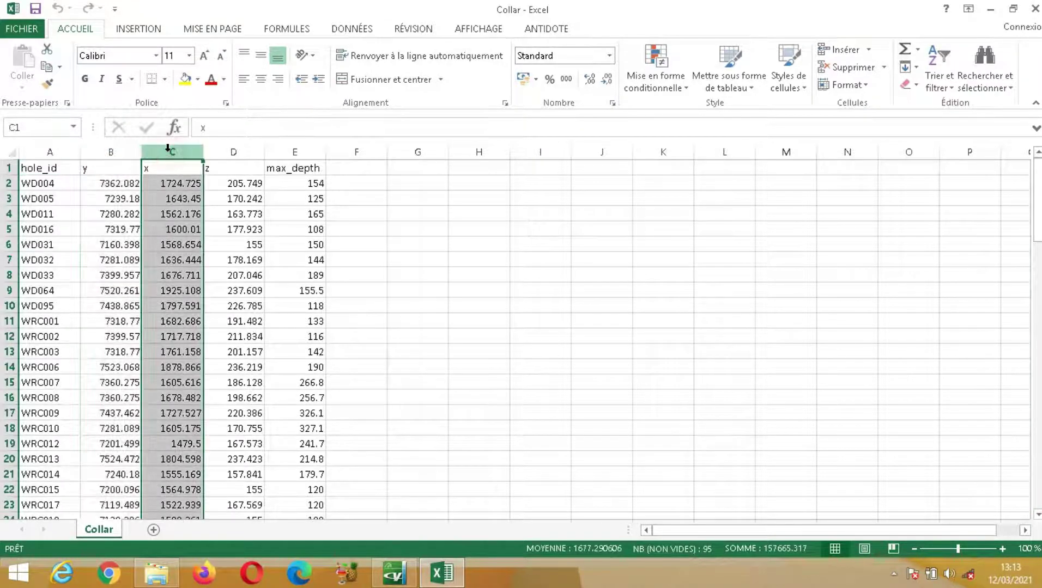
left_click(235, 152)
Calculate the maximum y coordinate in cell B97 with the MAX function over B2:B95
left_click_drag(1037, 218, 1037, 506)
left_click(125, 507)
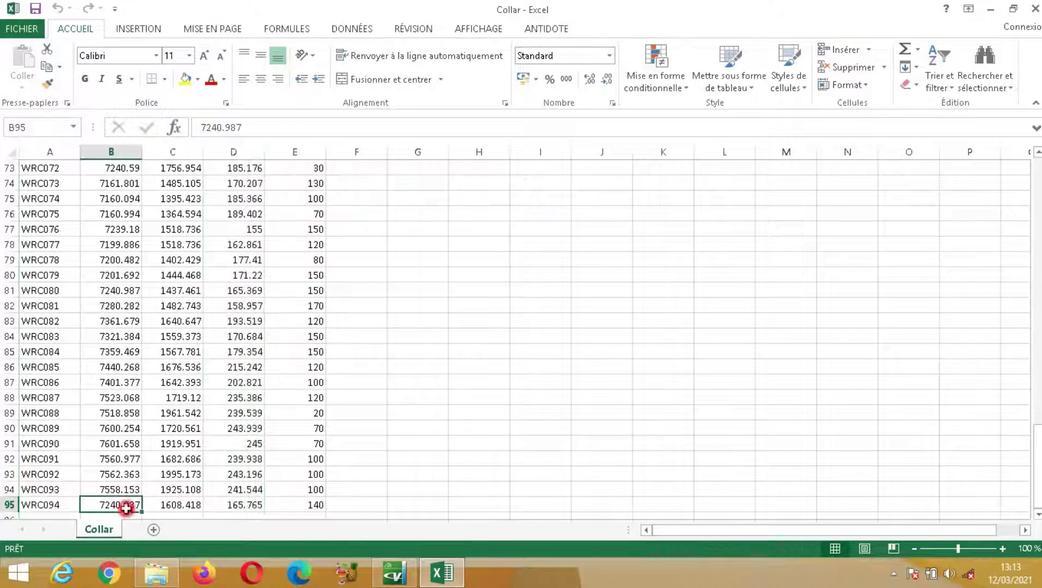
key("Down")
key("Down")
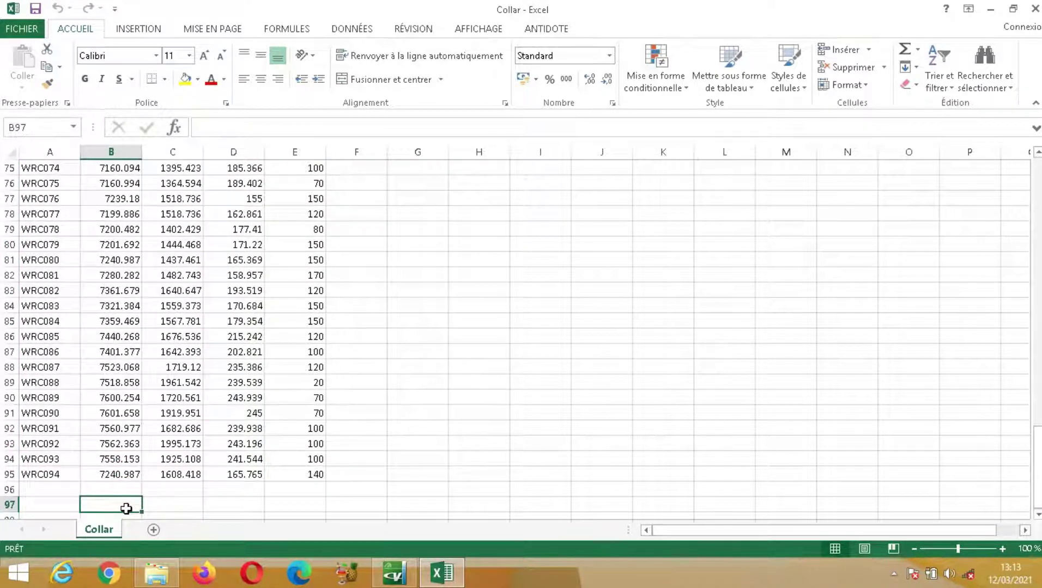
type("=")
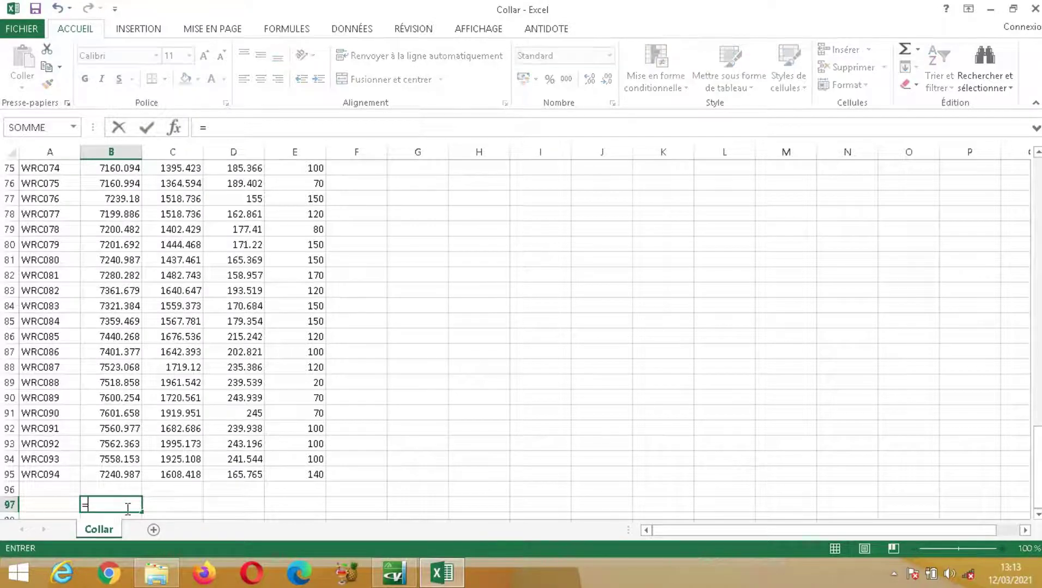
type("max")
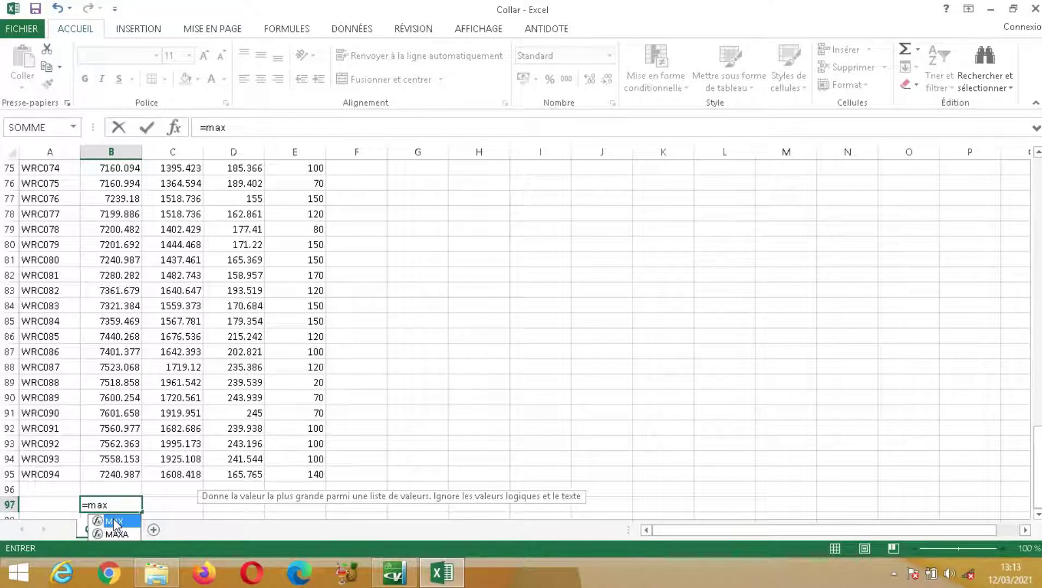
double_click(113, 522)
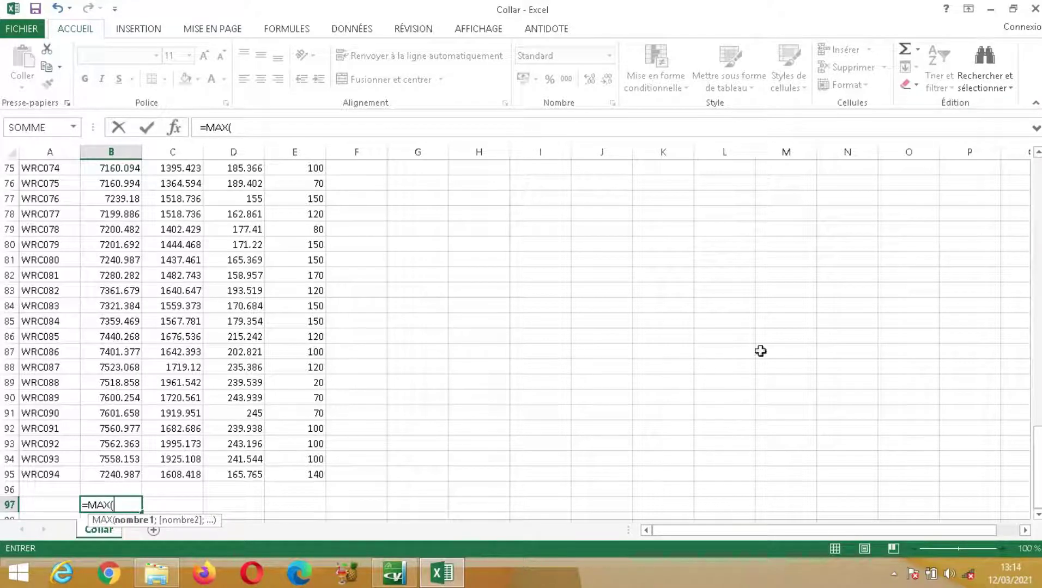
left_click_drag(1037, 463, 1033, 151)
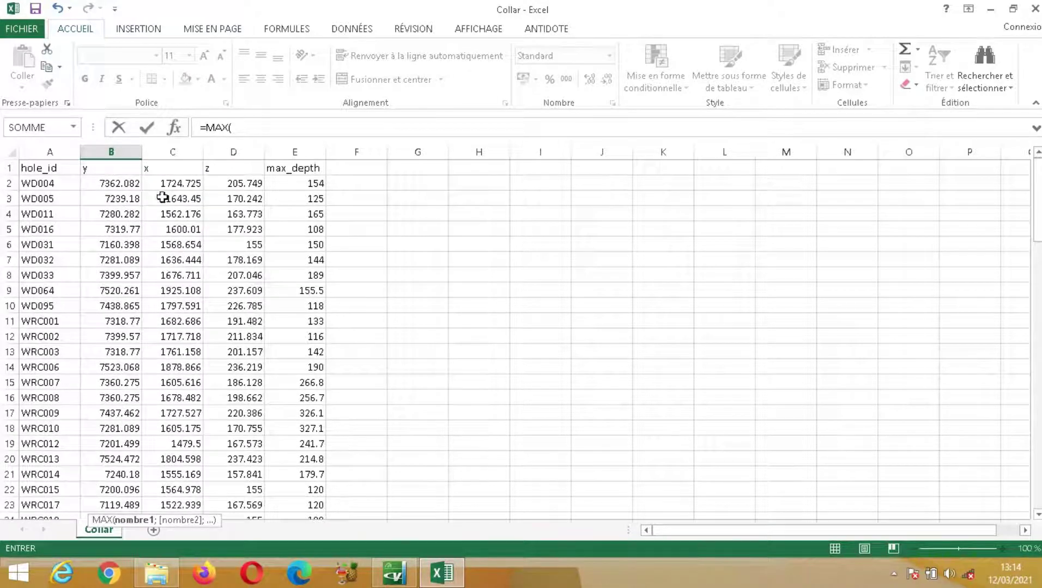
left_click(114, 184)
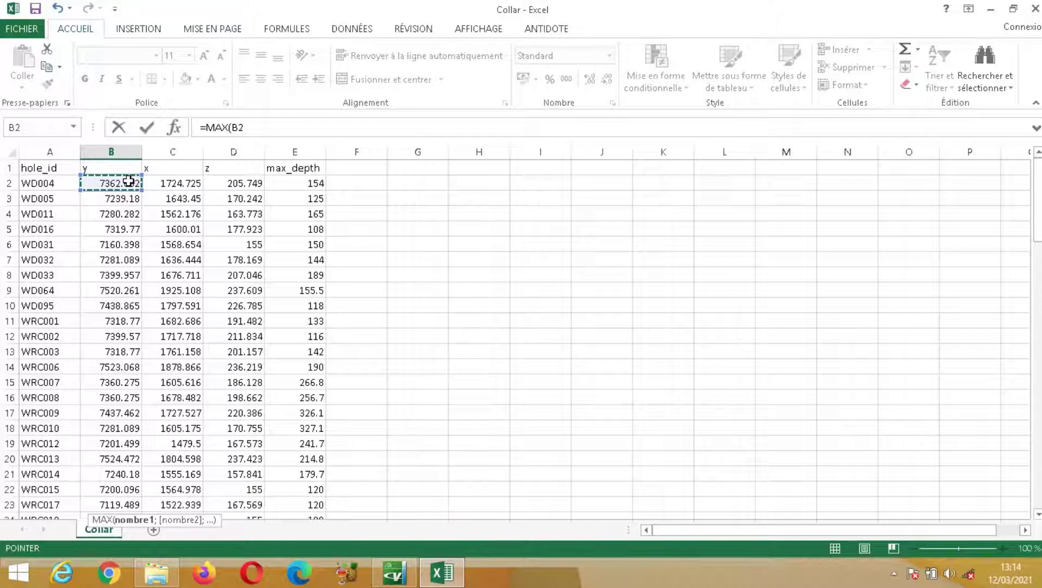
mouse_move(128, 181)
left_mouse_down()
mouse_move(128, 515)
mouse_move(128, 406)
left_mouse_up()
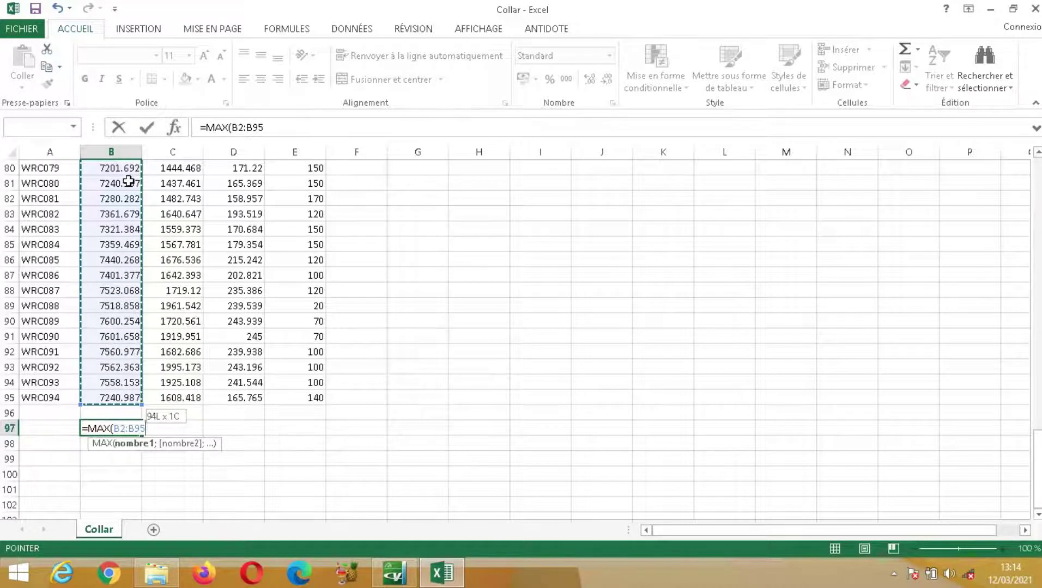
key("Return")
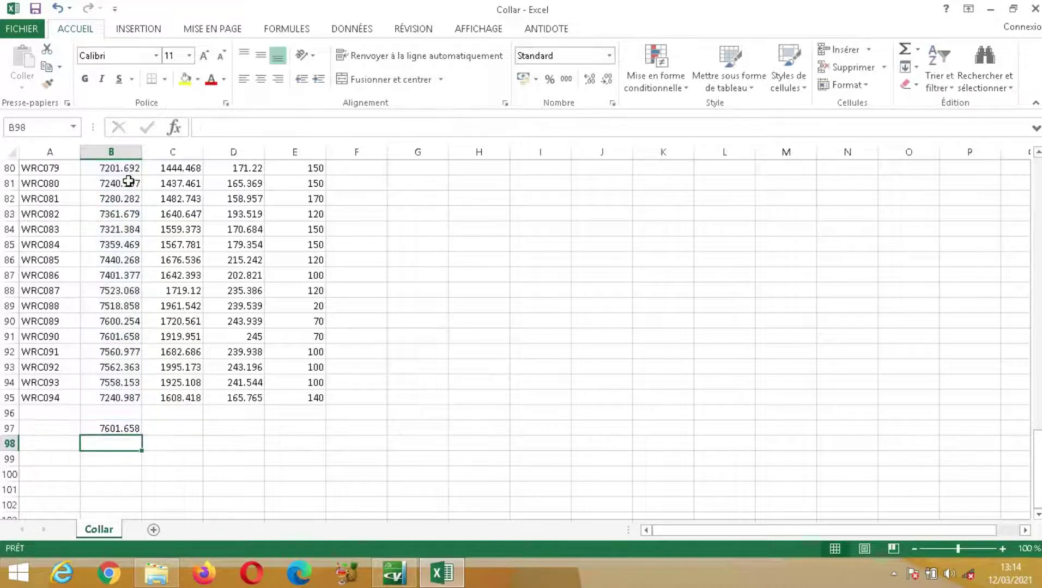
Extend the MAX formula from cell B97 across to C97 and D97 for the x and z columns
left_click(122, 429)
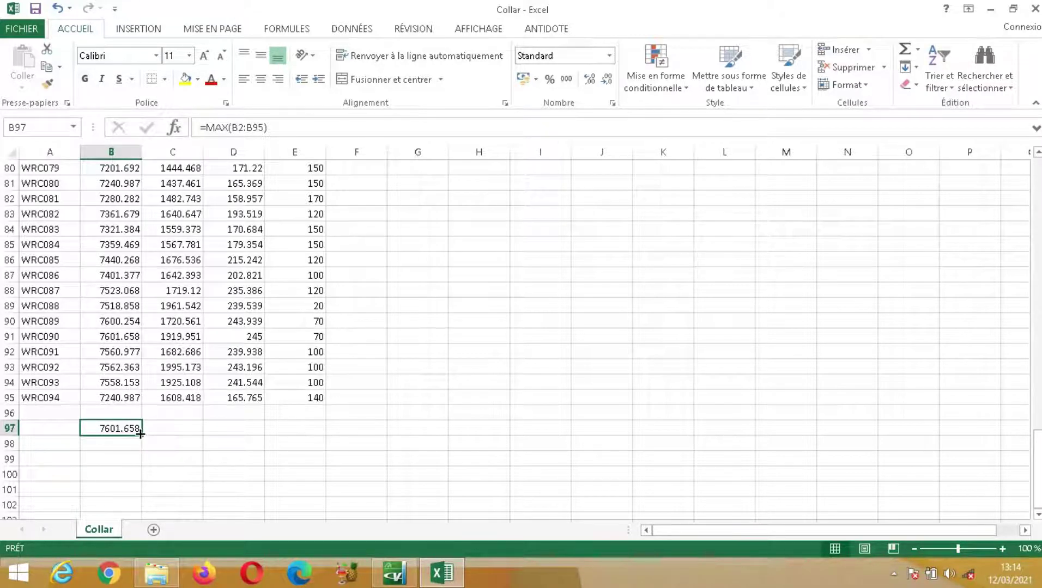
left_click_drag(140, 434, 249, 434)
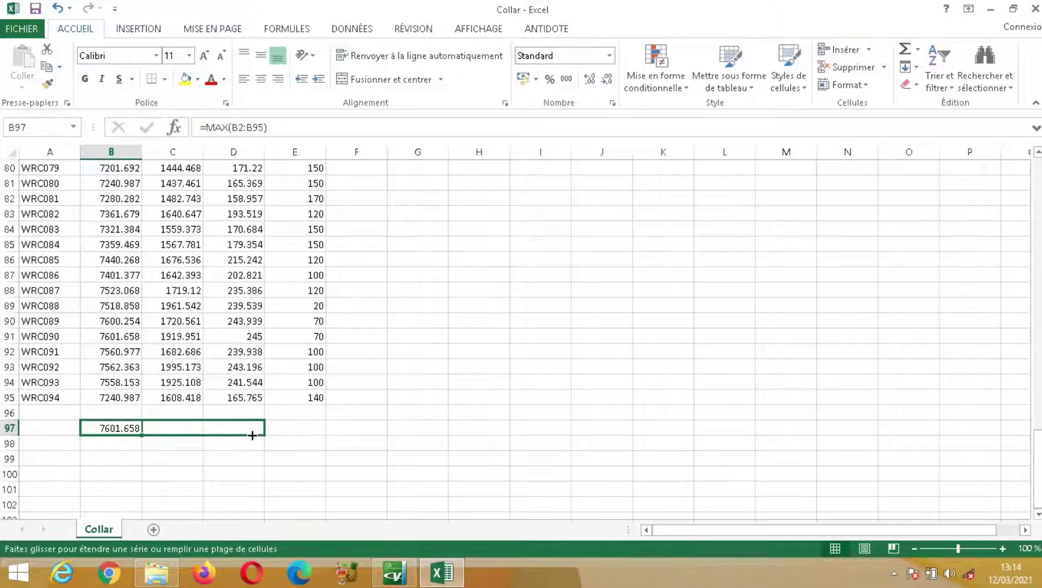
left_click_drag(252, 435, 251, 432)
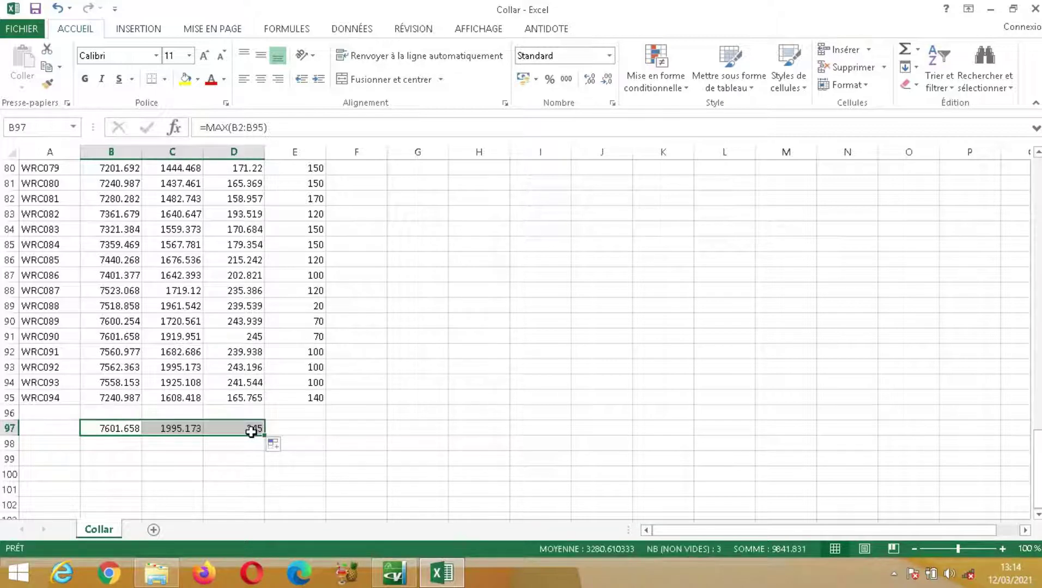
Calculate the minimum y coordinate in cell B98 with the MIN function over B2:B95
left_click(103, 446)
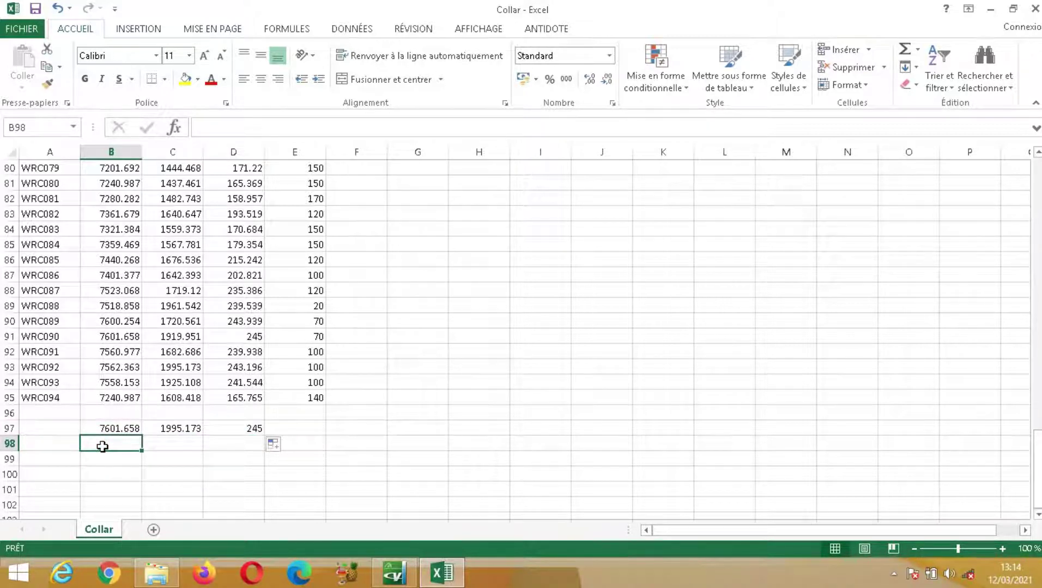
type("=")
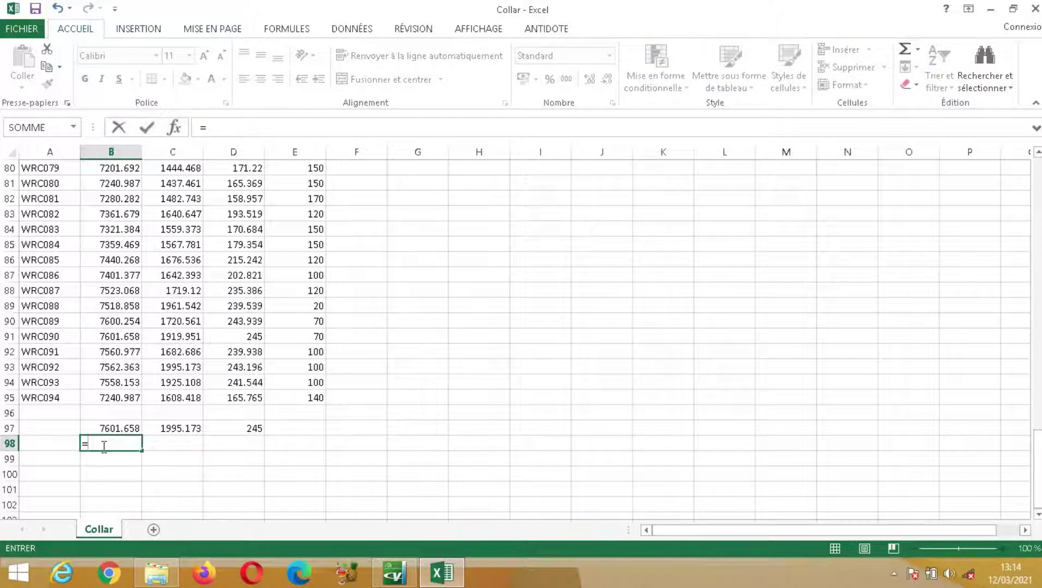
type("min")
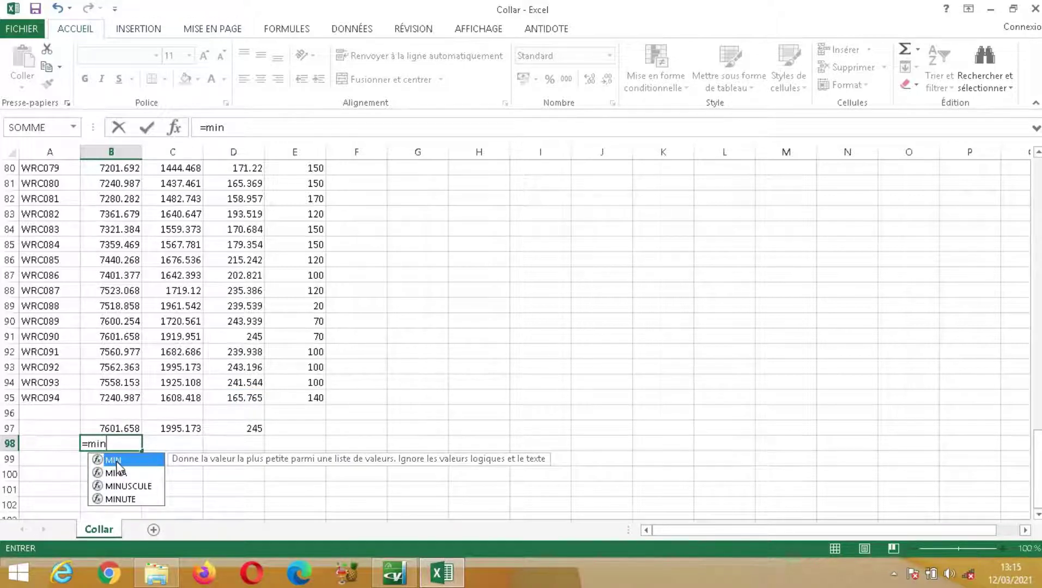
double_click(116, 463)
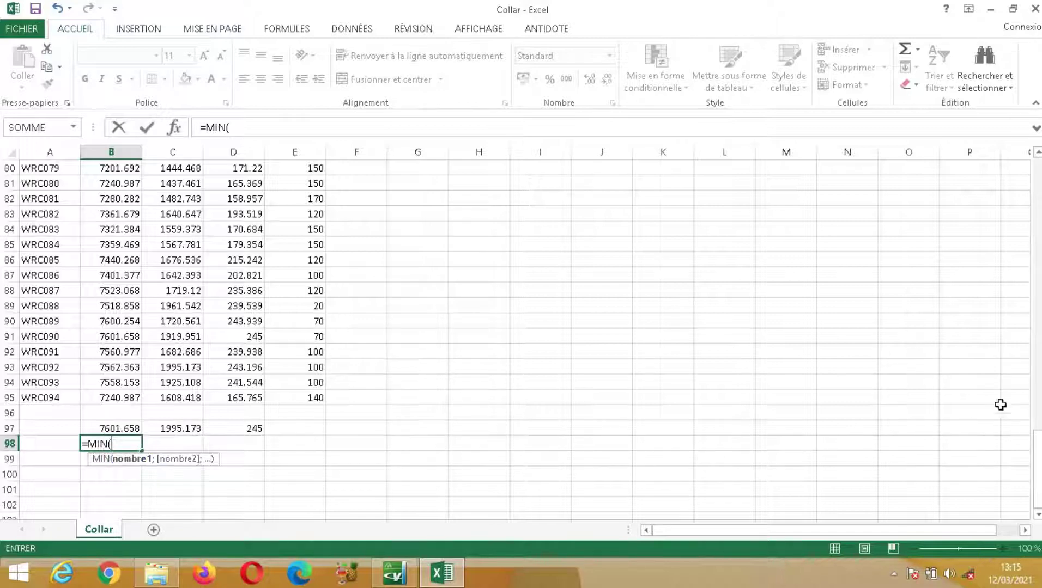
left_click_drag(1037, 469, 1038, 174)
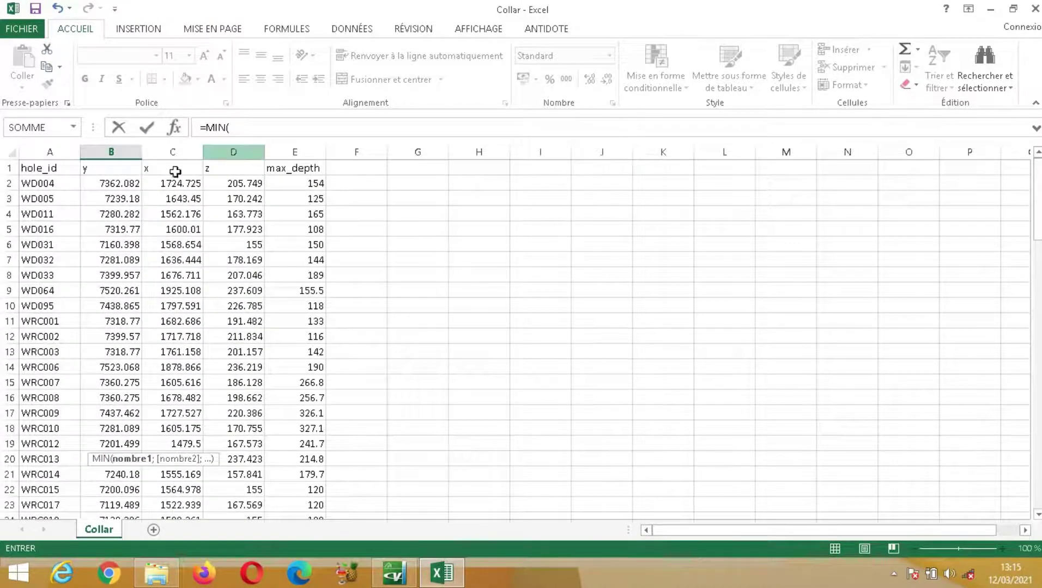
left_click(117, 182)
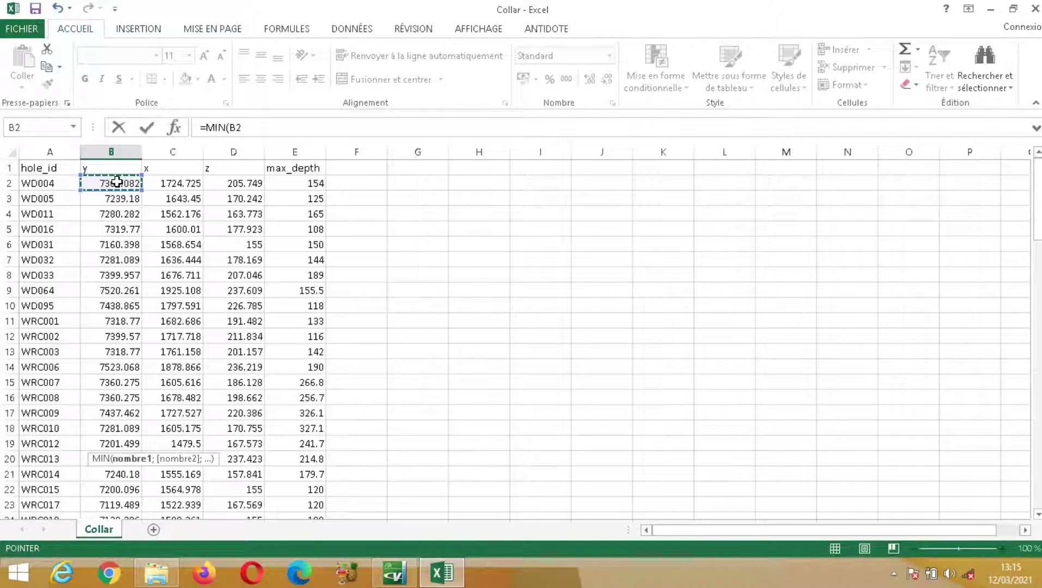
key("shift+Down")
key("shift+Down")
key("shift+Down")
key("shift+Down")
key("shift+Down")
key("shift+Down")
key("shift+Down")
key("shift+Down")
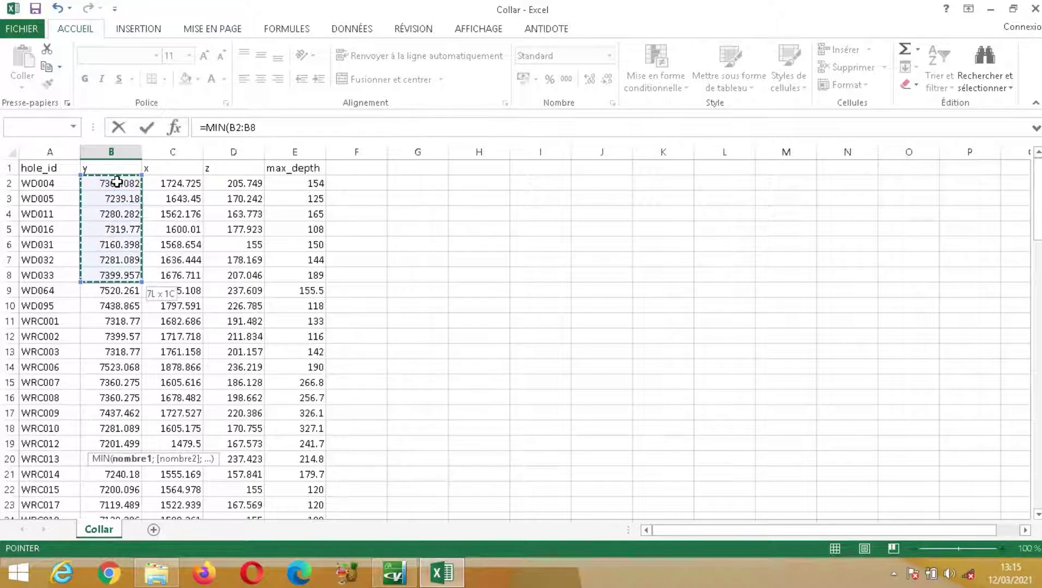
key("shift+Down")
key("shift+Down")
key("shift+Down")
key("shift+Down")
key("shift+Down")
key("shift+Down")
key("shift+Down")
key("shift+Down")
key("shift+Down")
key("shift+Down")
key("shift+Down")
key("shift+Down")
key("shift+Down")
key("shift+Down")
key("shift+Down")
key("shift+Down")
key("shift+Down")
key("shift+Down")
key("shift+Down")
key("shift+Down")
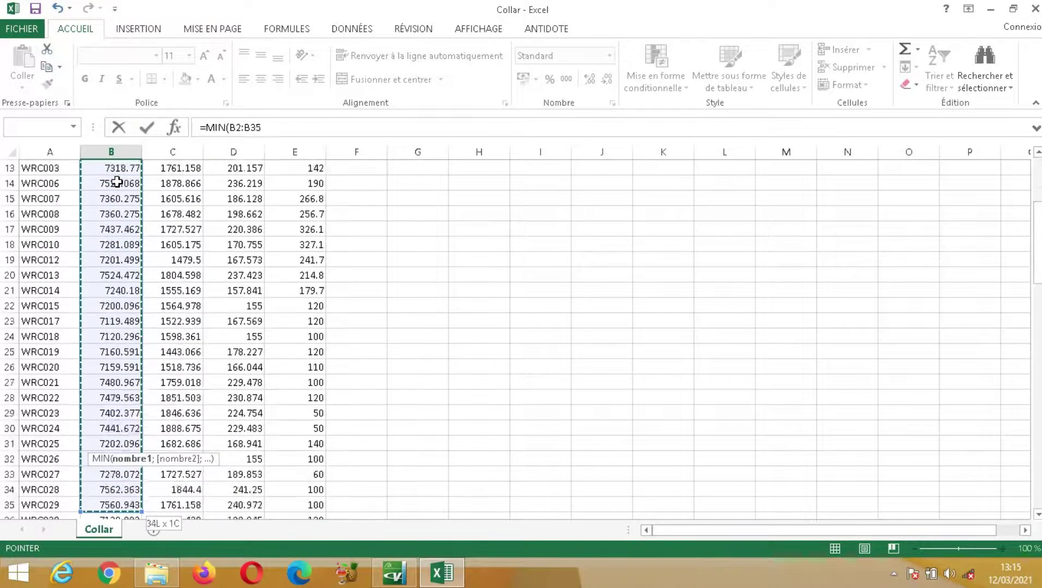
key("shift+Down")
key("shift+Down")
key("shift+Down")
key("shift+Down")
key("shift+Down")
key("shift+Down")
key("shift+Down")
key("shift+Down")
key("shift+Down")
key("shift+Down")
key("shift+Down")
key("shift+Down")
key("shift+Down")
key("shift+Down")
key("shift+Down")
key("shift+Down")
key("shift+Down")
key("shift+Down")
key("shift+Down")
key("shift+Down")
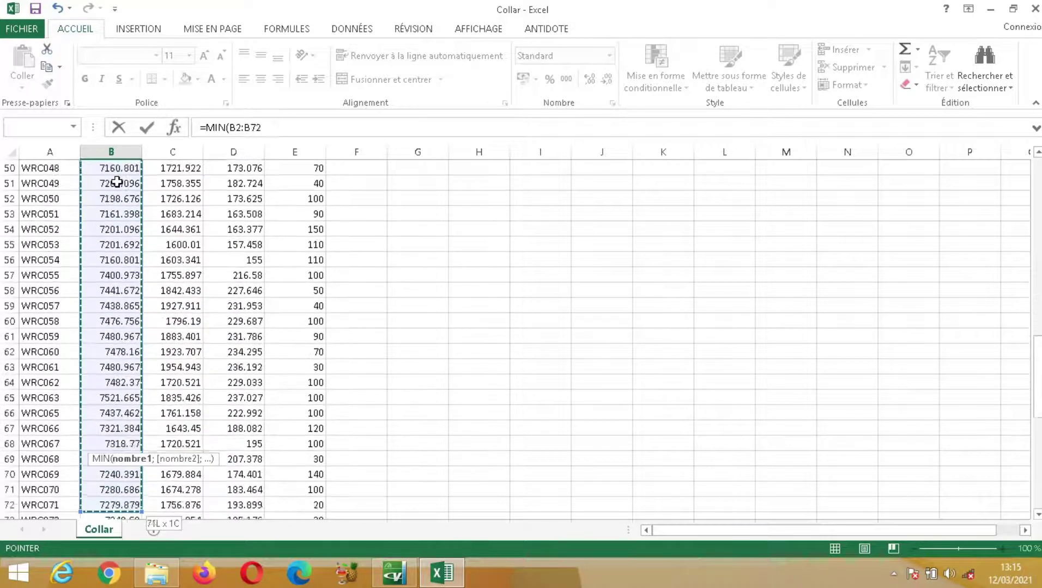
key("shift+Down")
key("shift+Down")
key("shift+Down")
key("shift+Down")
key("shift+Down")
key("shift+Down")
key("shift+Down")
key("shift+Down")
key("shift+Down")
key("shift+Down")
key("shift+Down")
key("shift+Down")
key("shift+Down")
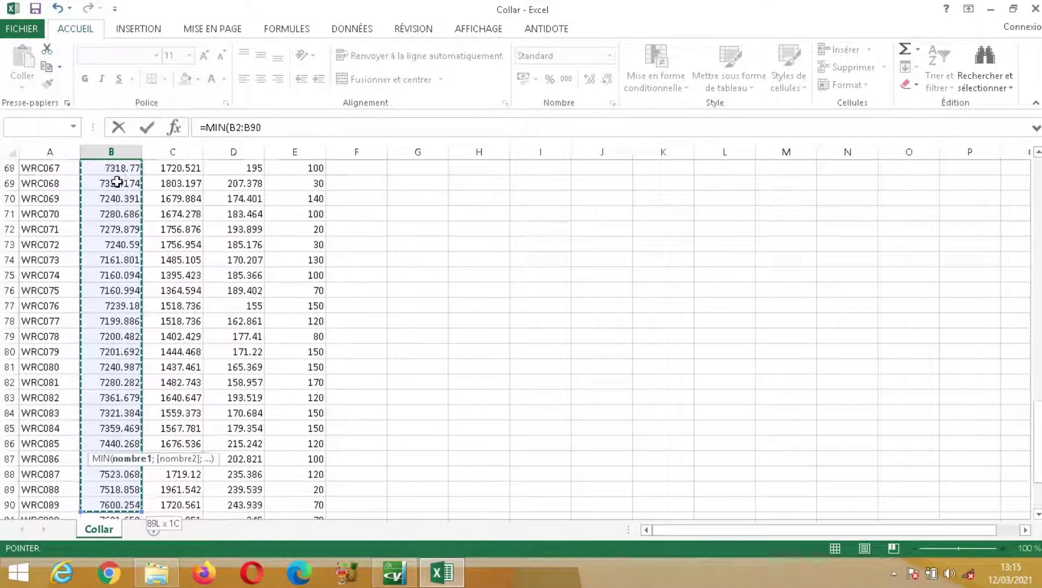
key("shift+Down")
key("shift+Down")
key("shift+Down")
key("shift+Down")
key("shift+Down")
key("shift+Up")
key("shift+Up")
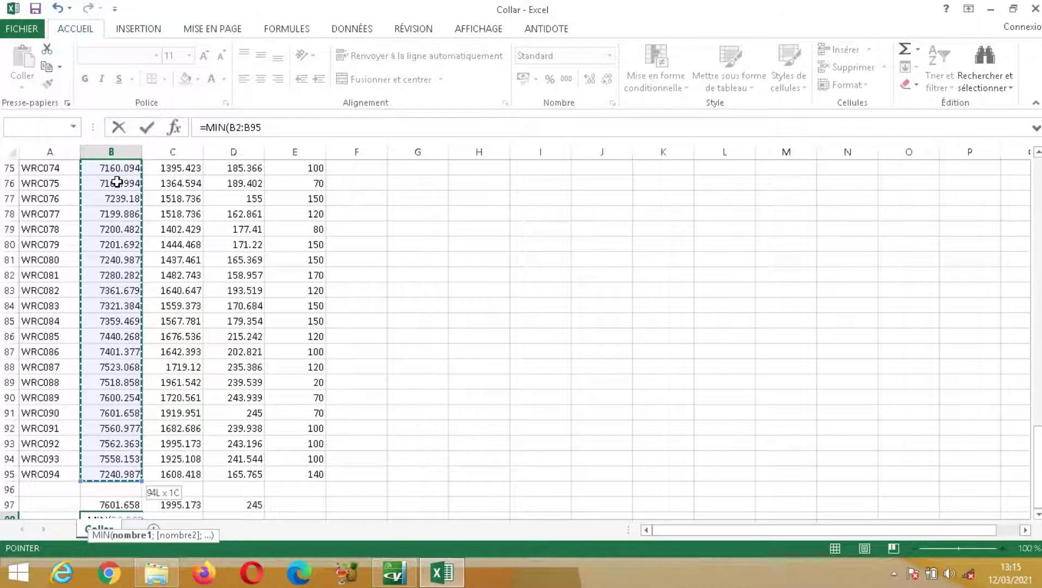
key("Return")
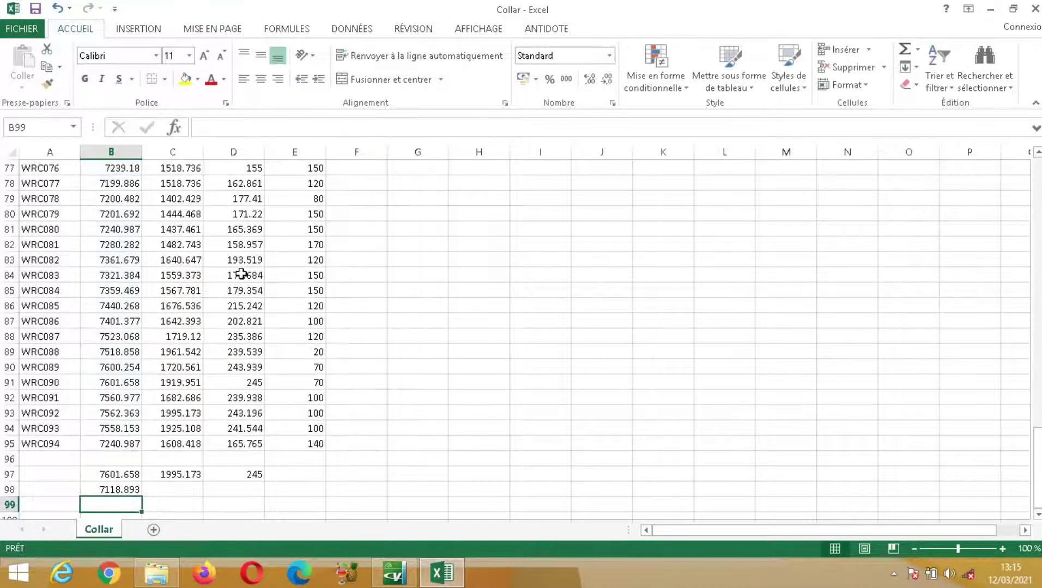
Extend the MIN formula from cell B98 across to C98 and D98 for the x and z columns
left_click(129, 489)
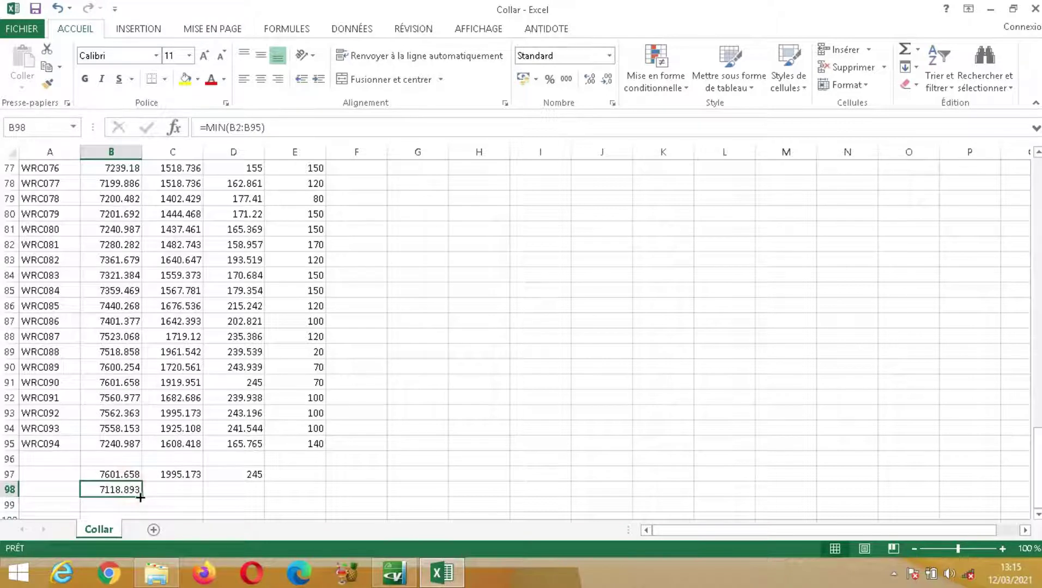
left_click_drag(139, 495, 250, 495)
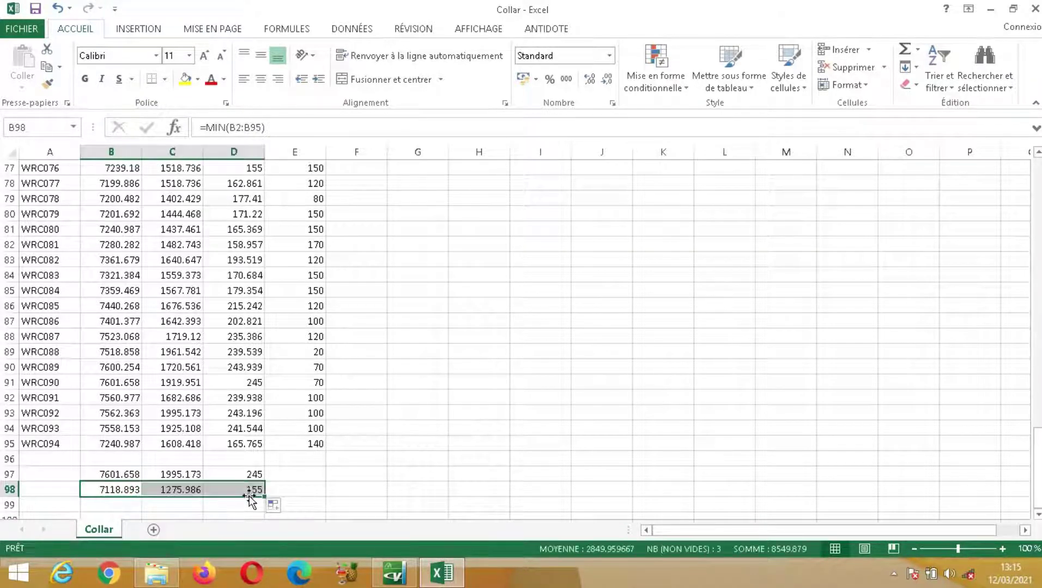
left_click(335, 475)
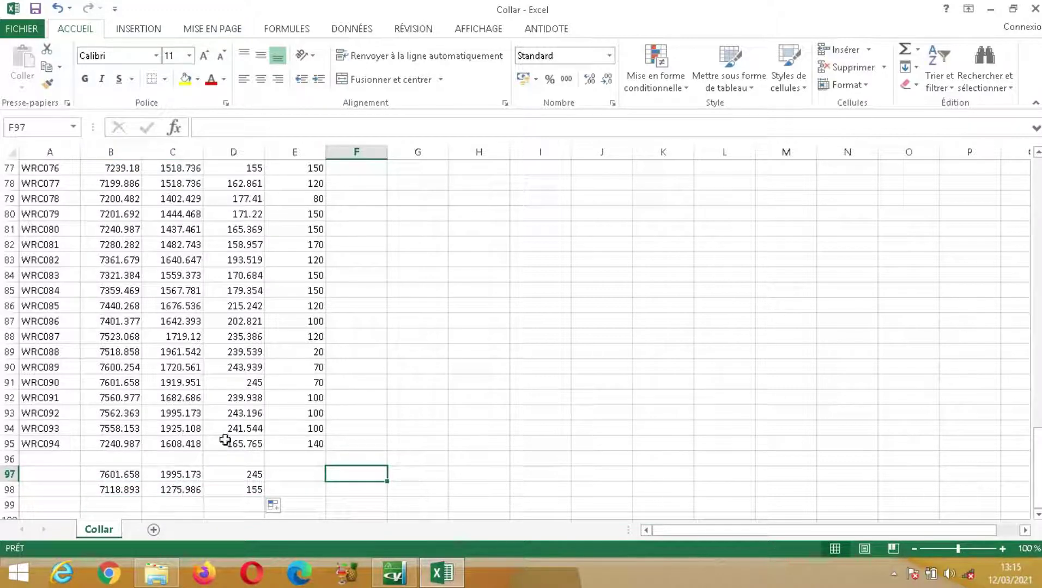
Copy rows 97 and 98 of the Collar sheet and paste them into the Word file Nouveau Document Microsoft Word
left_click(9, 474)
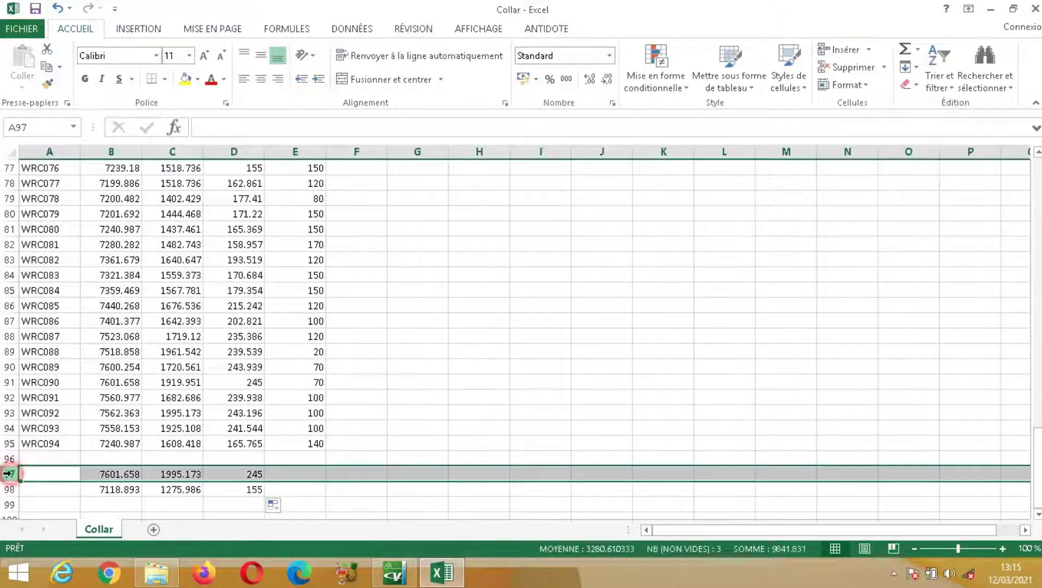
left_click_drag(10, 474, 10, 490)
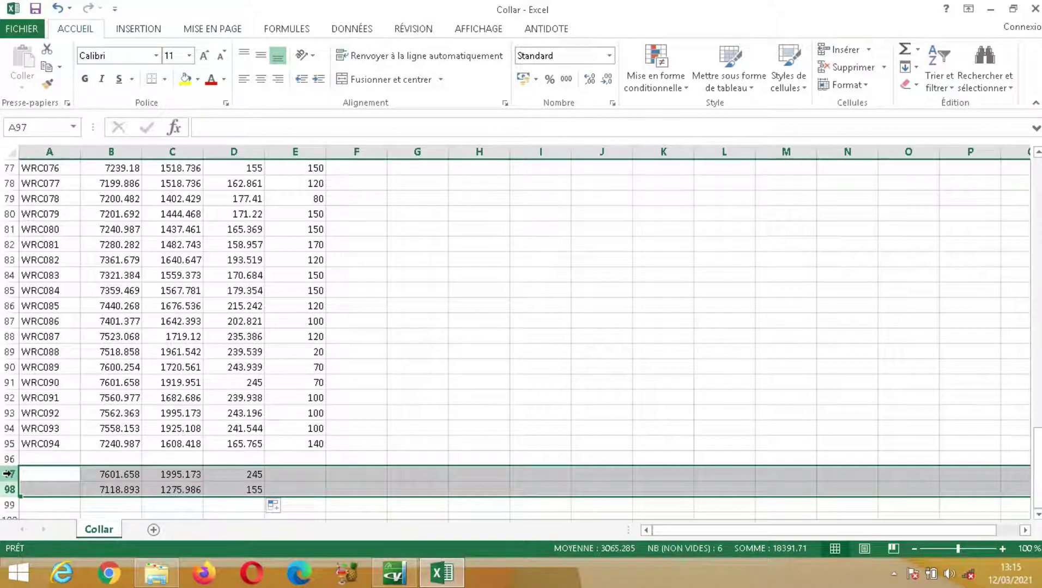
right_click(113, 473)
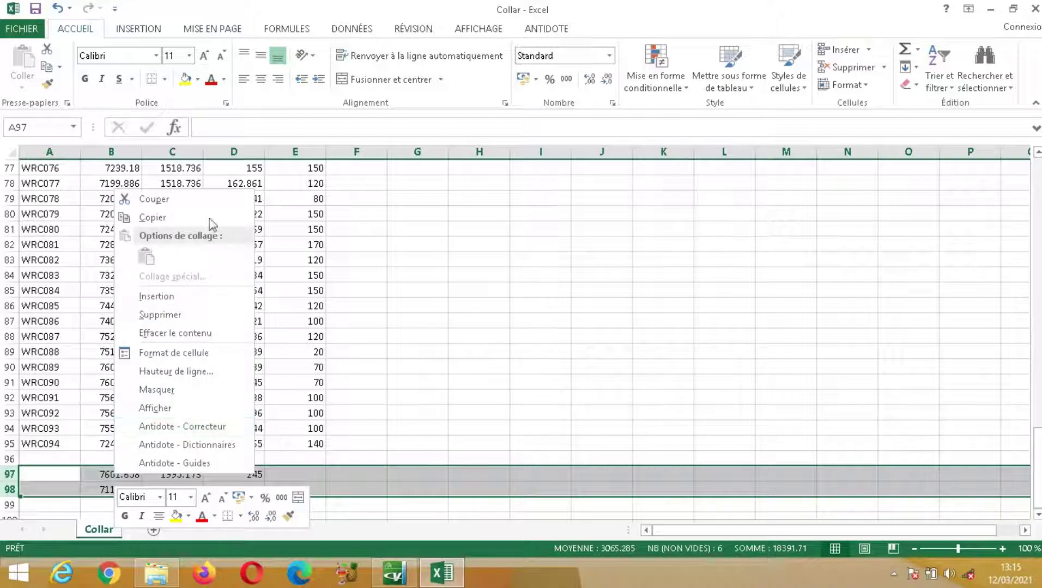
left_click(162, 217)
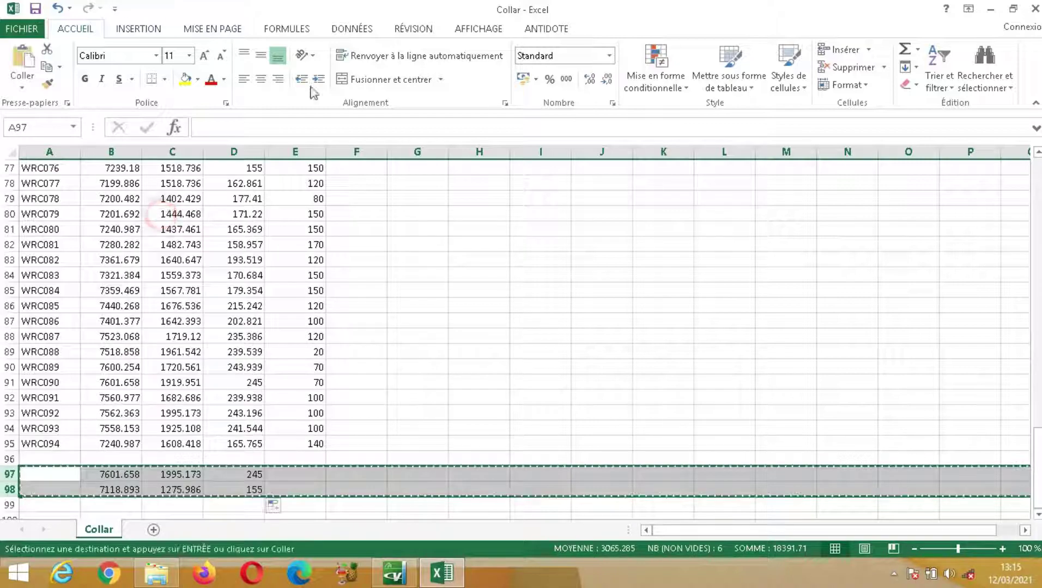
left_click(990, 9)
double_click(870, 196)
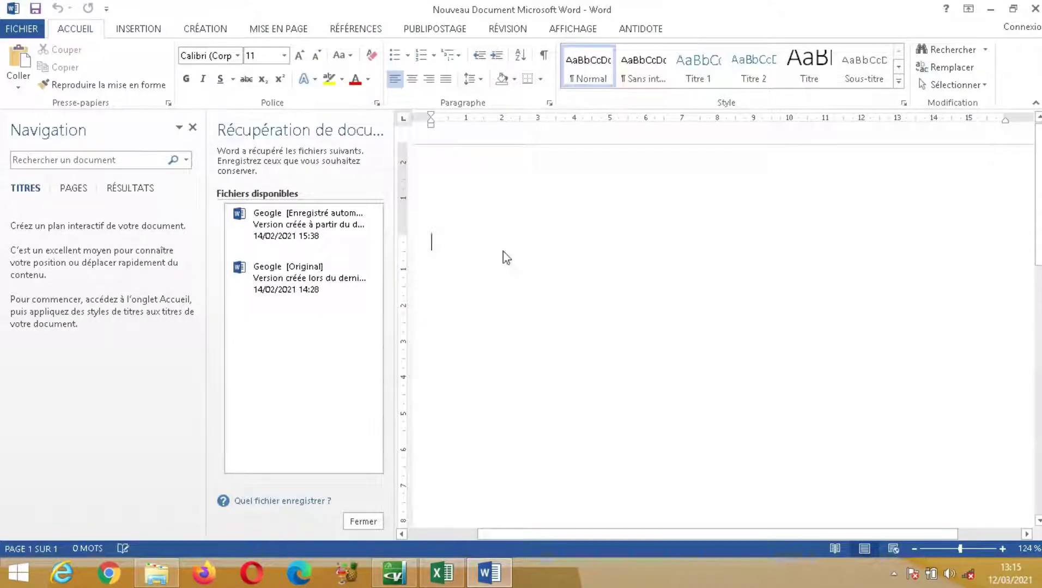
key("ctrl+v")
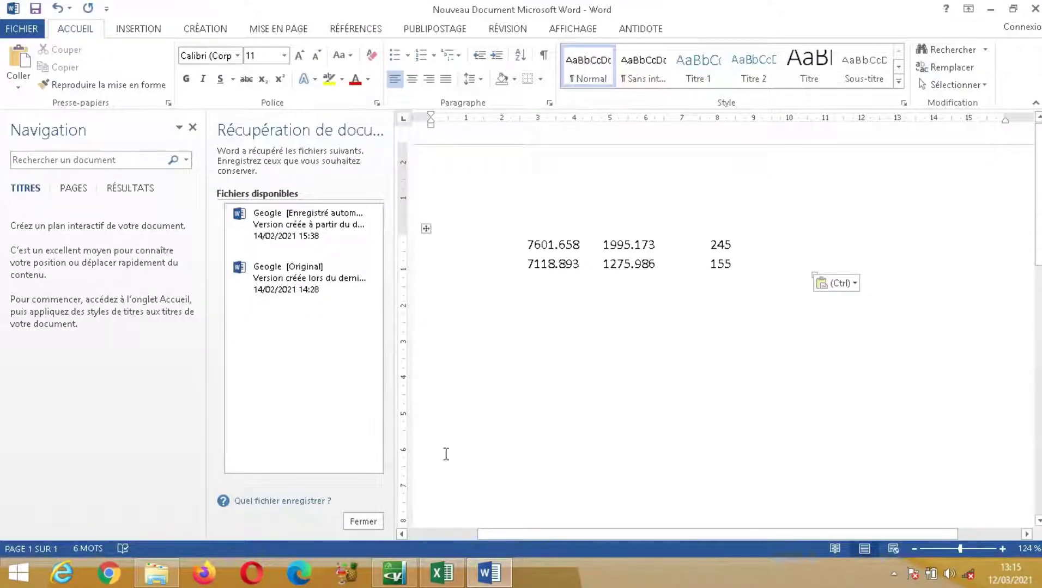
Return to the Collar workbook in Excel and create a new blank workbook
left_click(441, 572)
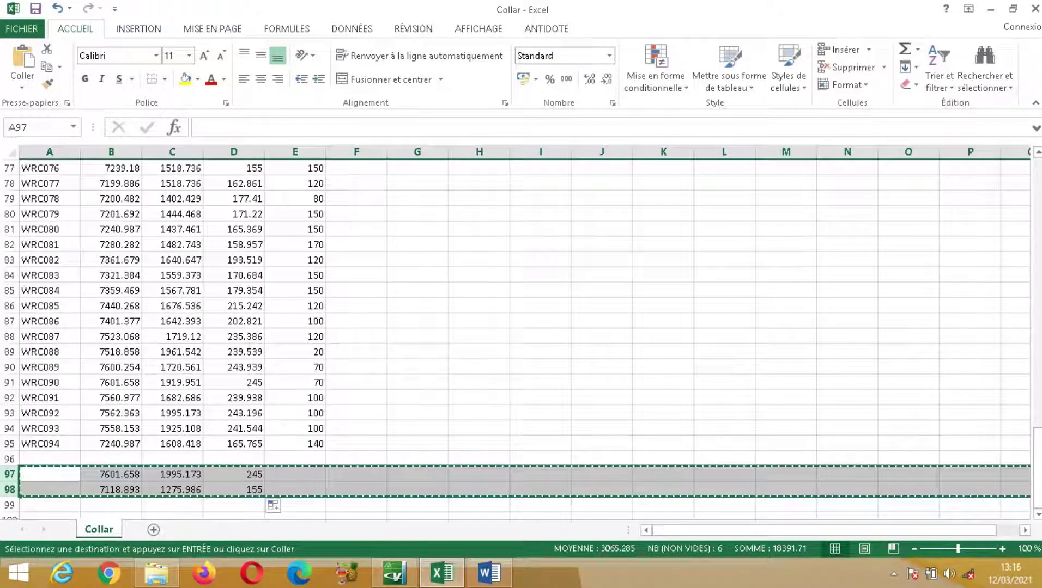
left_click(15, 29)
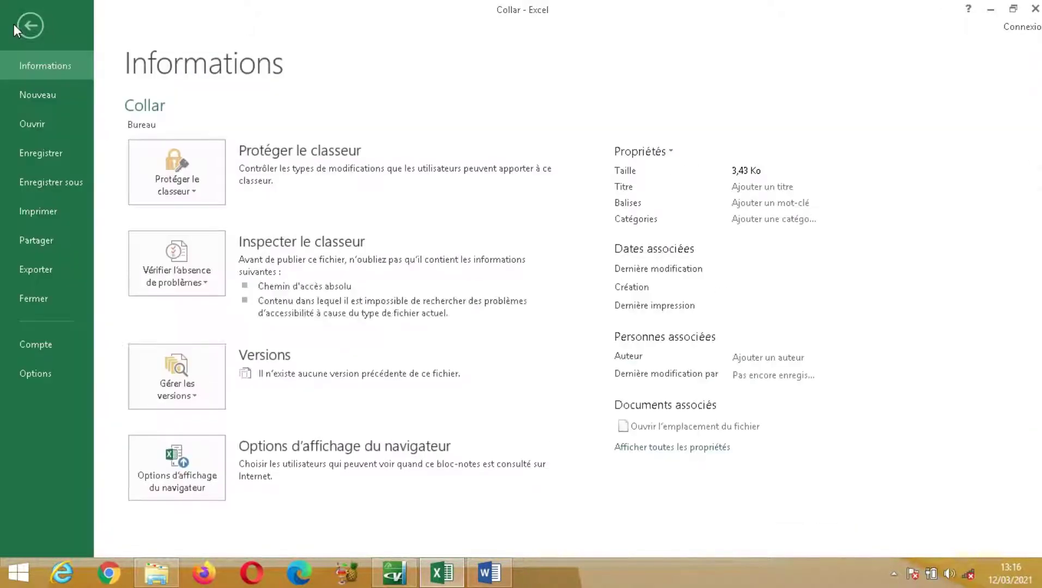
left_click(43, 96)
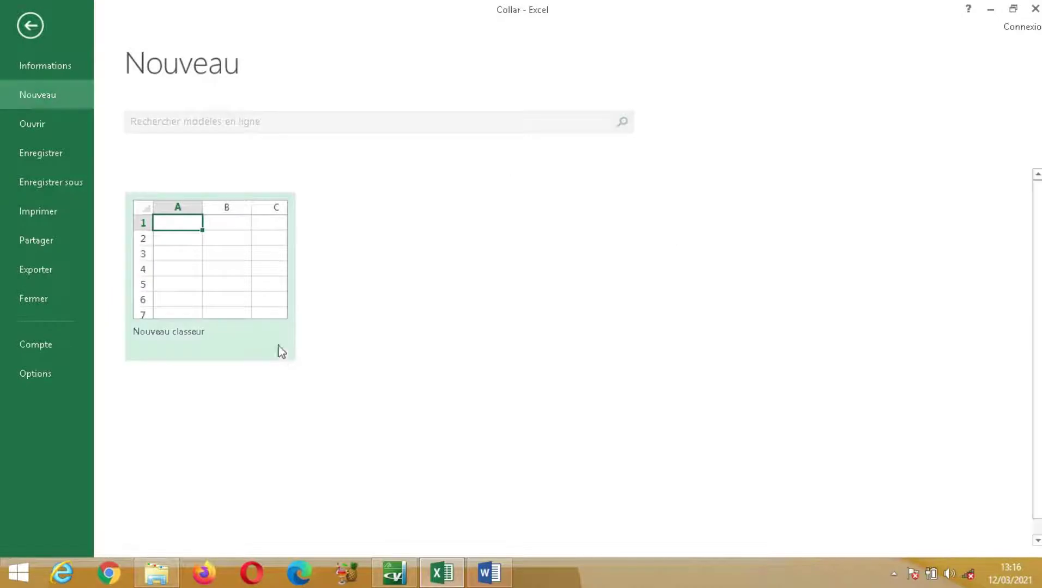
left_click(233, 284)
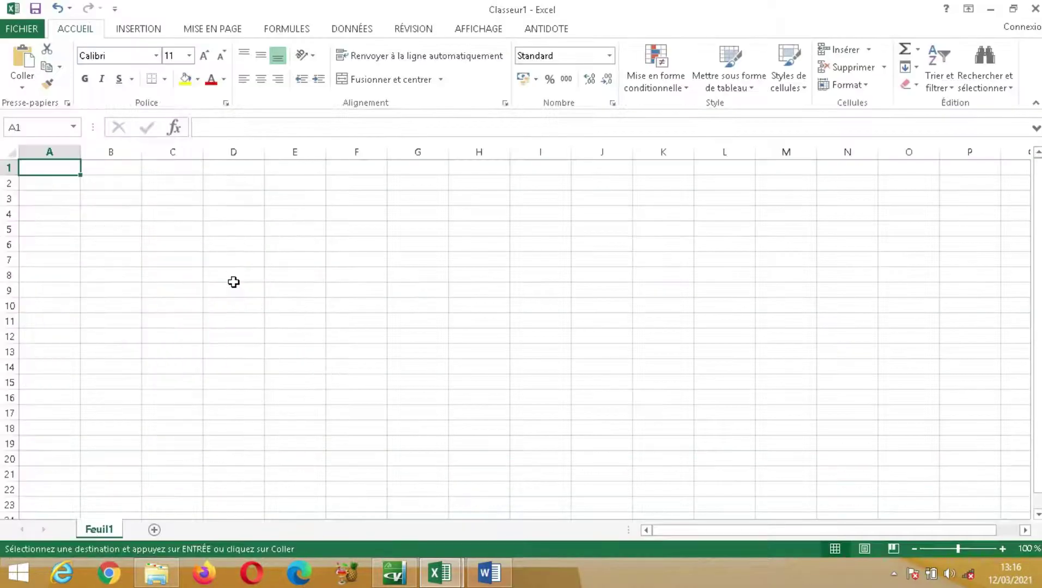
Copy the table of maximum and minimum values from the Word document and paste it at cell A1 of the Classeur1 workbook in Excel
left_click(493, 574)
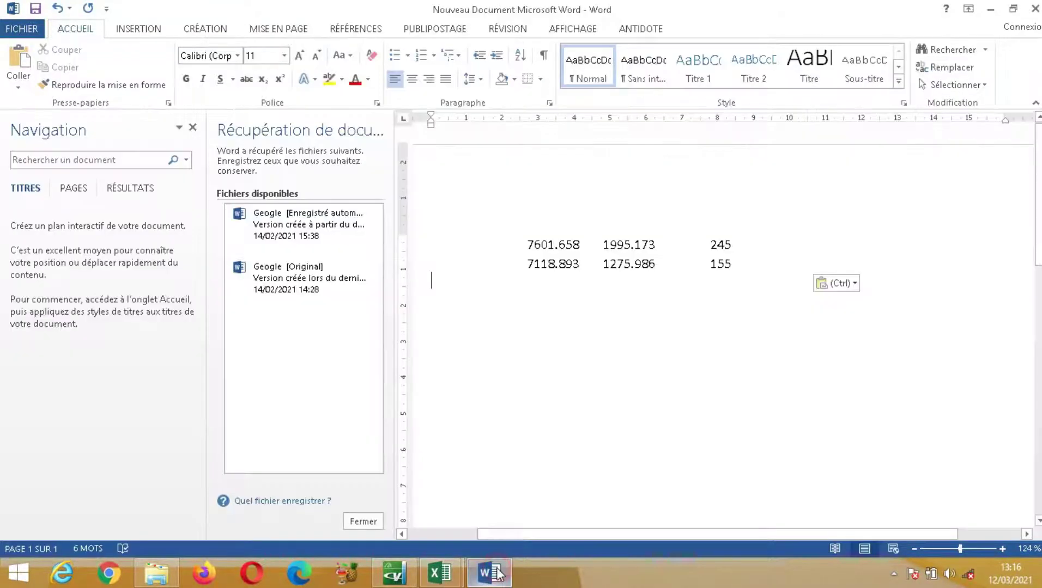
left_click(426, 231)
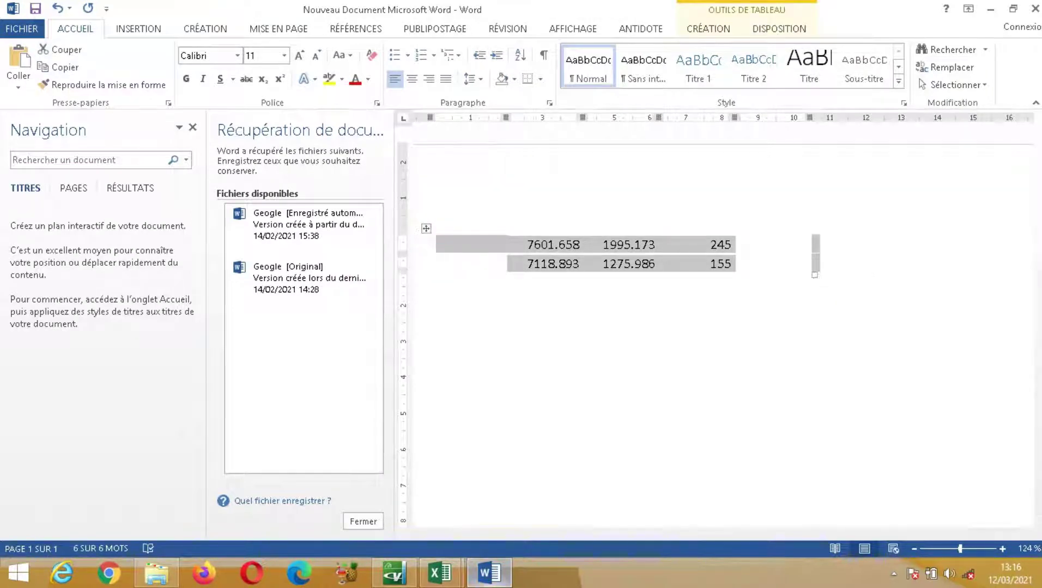
left_click(455, 569)
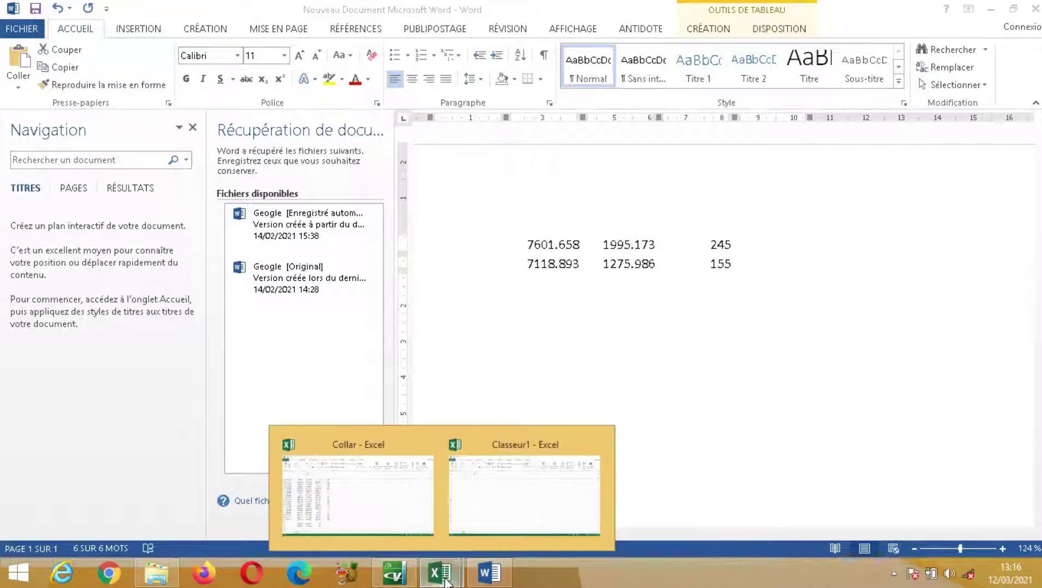
left_click(521, 495)
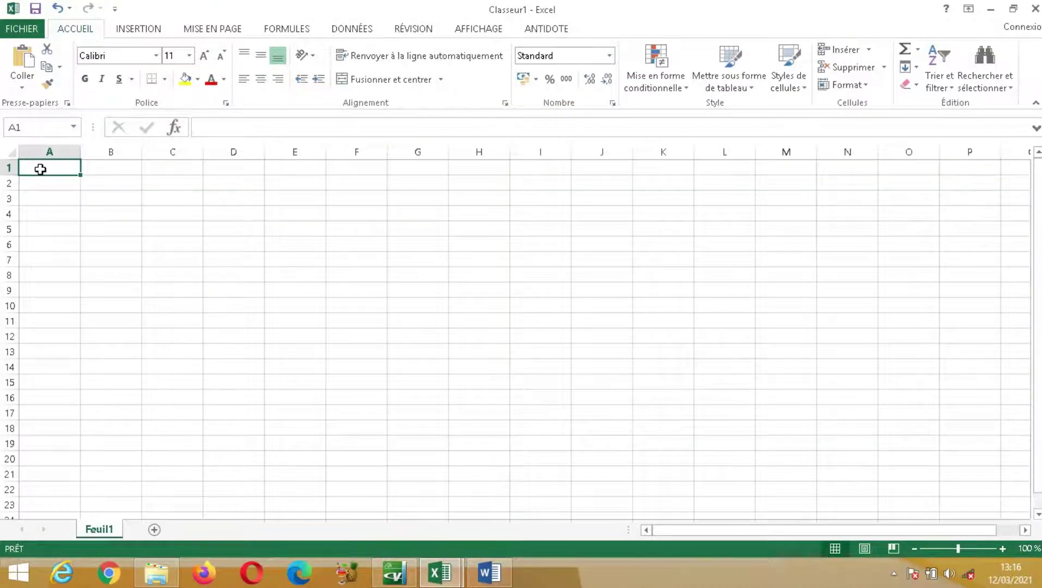
key("ctrl+v")
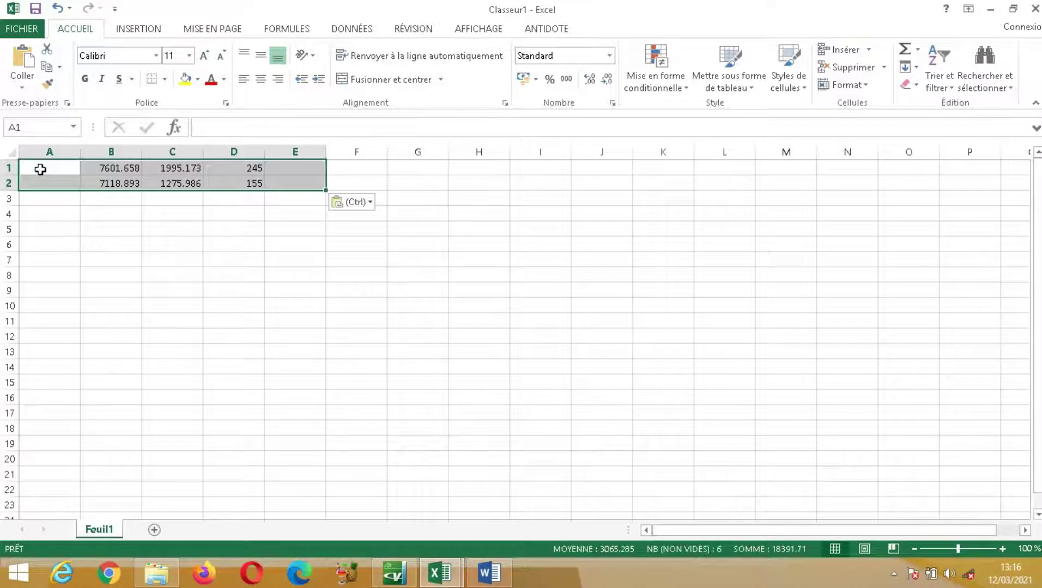
left_click(209, 211)
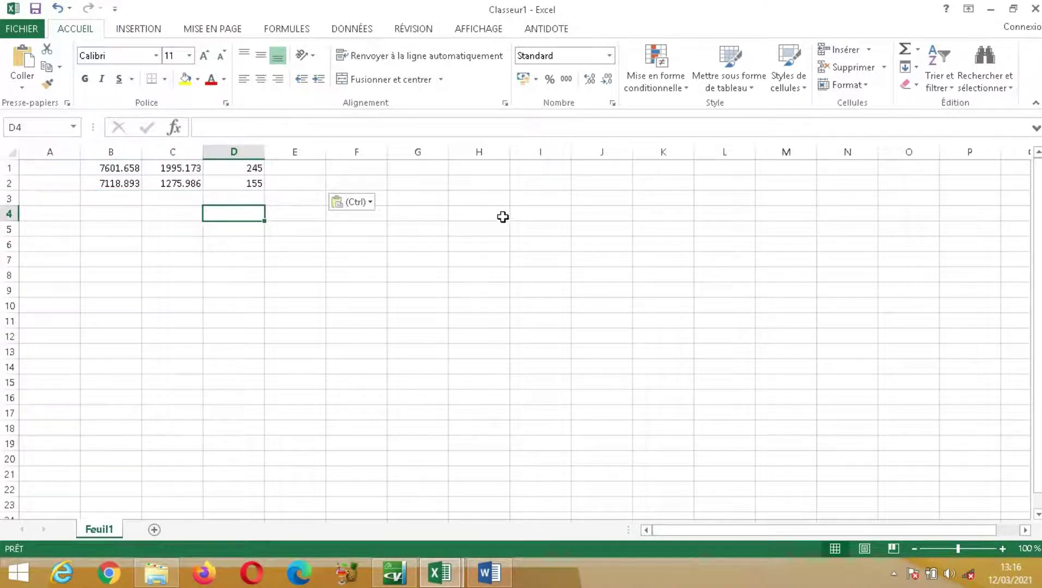
left_click(445, 219)
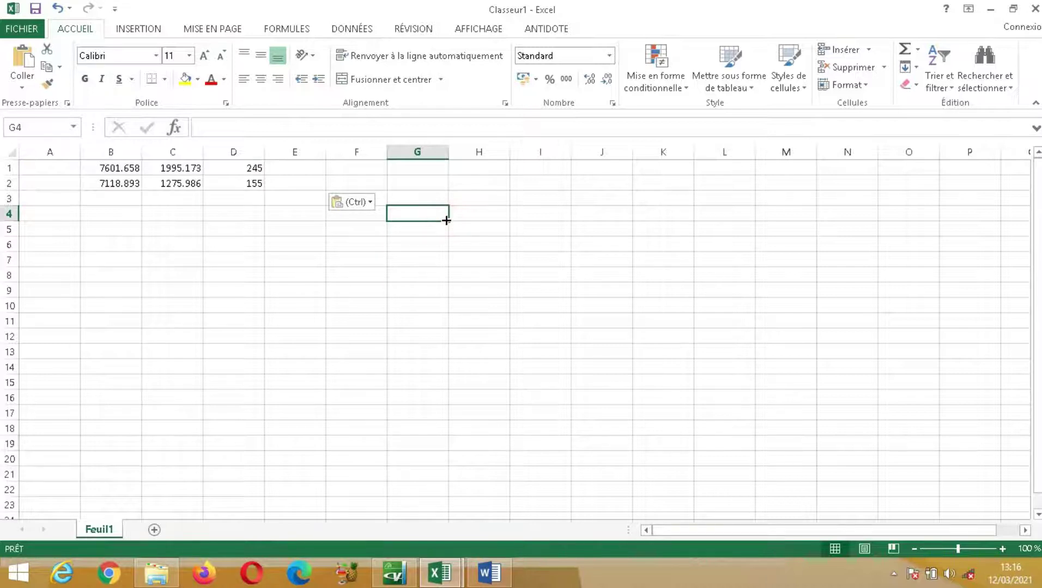
Enter the row labels x, y and z in cells G4, G5 and G6
type("x")
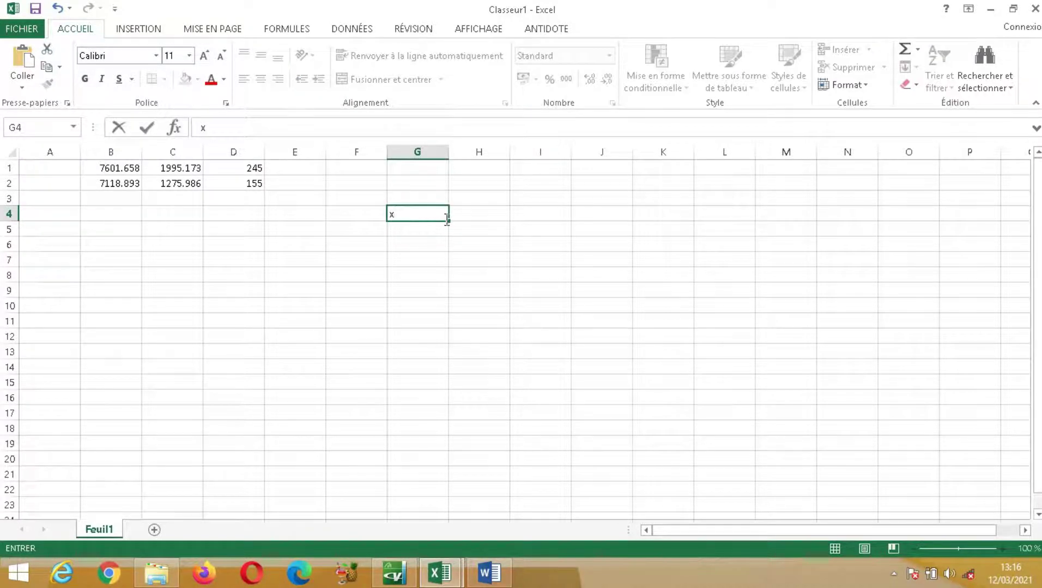
key("Return")
type("y")
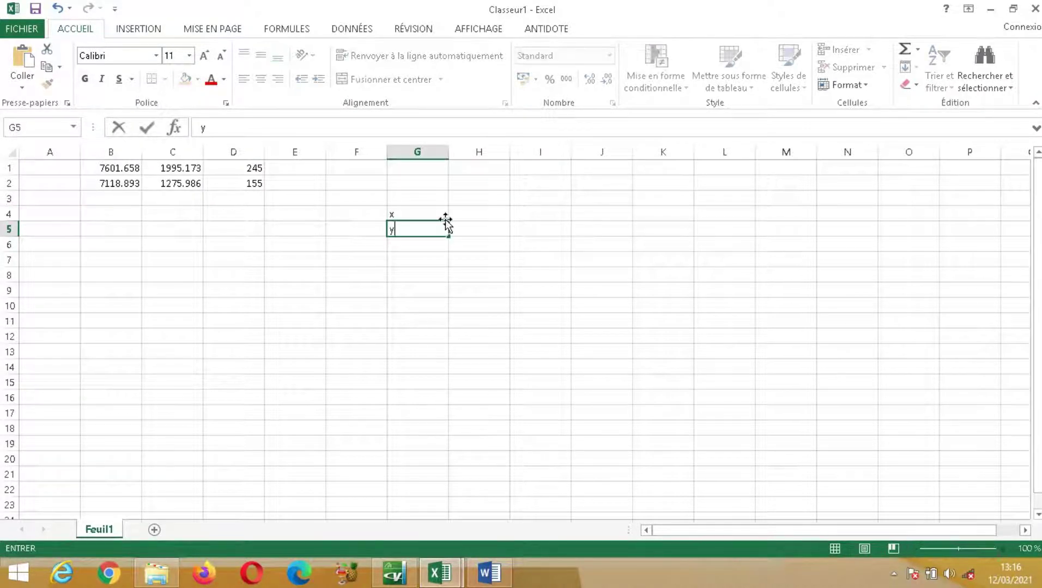
key("Return")
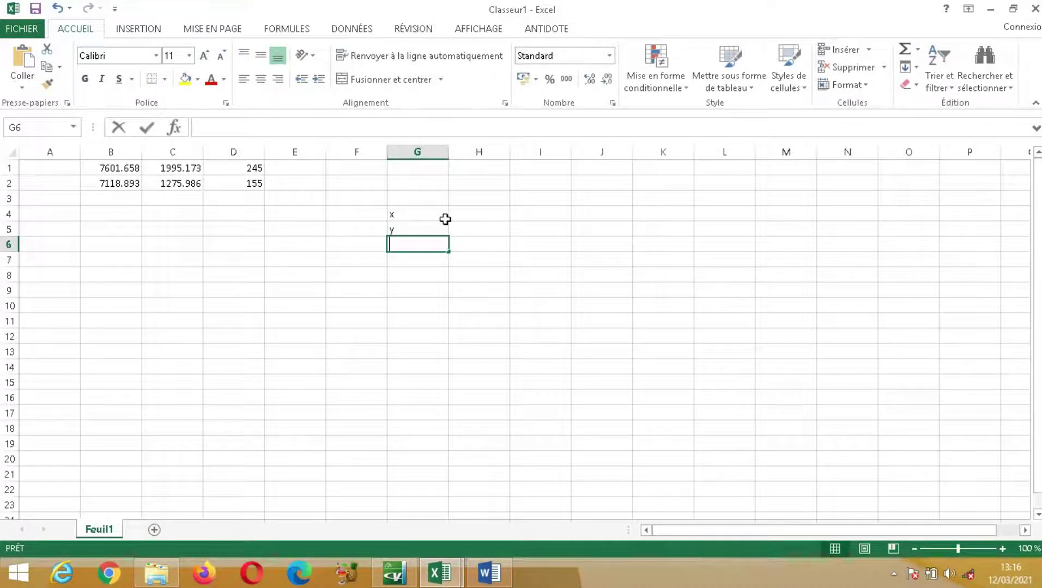
type("z")
Enter the column headers Min in cell H3 and Max in cell I3
left_click(479, 197)
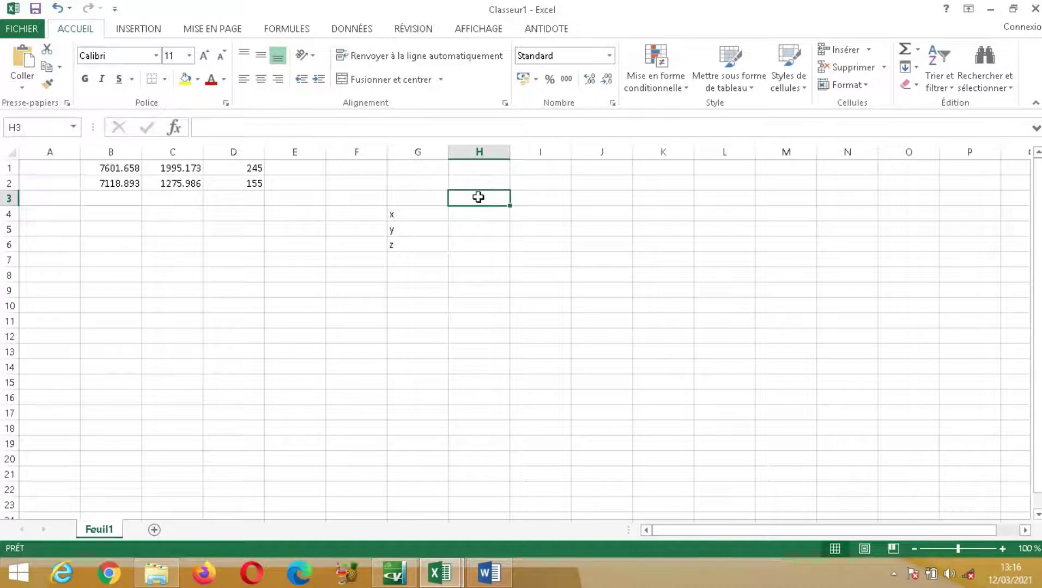
type("Min")
left_click(532, 200)
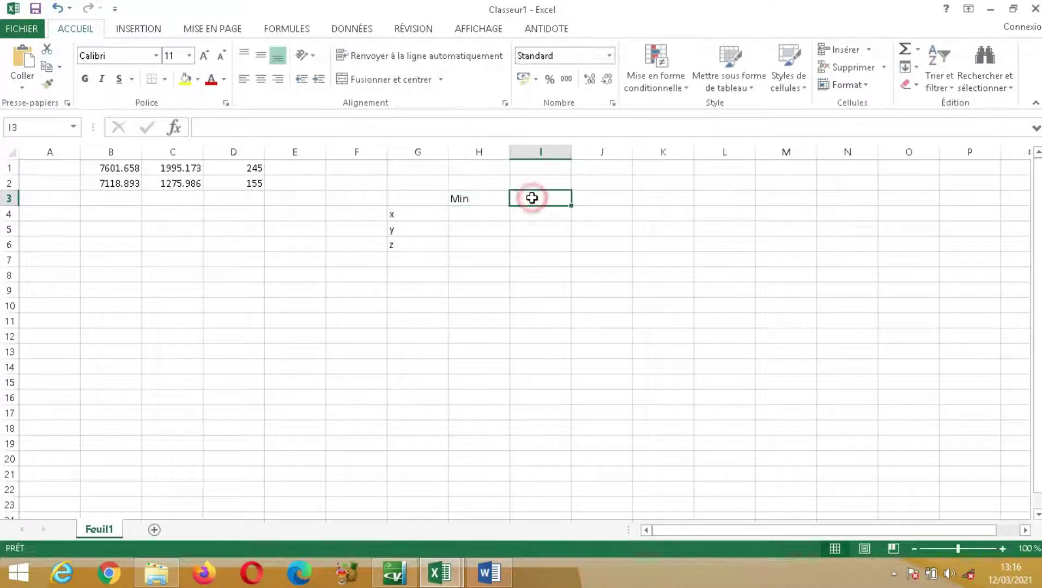
type("Max")
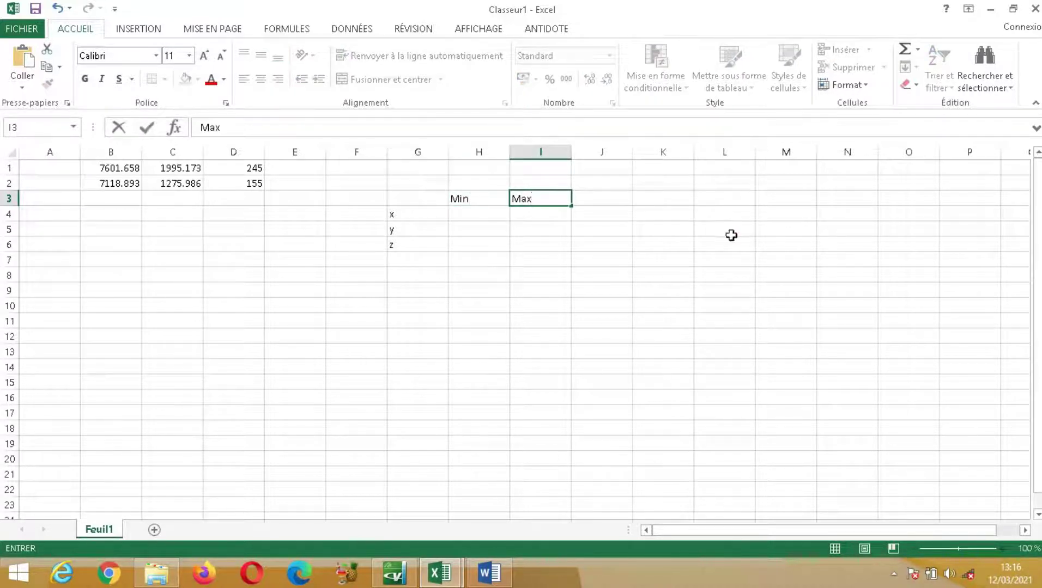
left_click(729, 234)
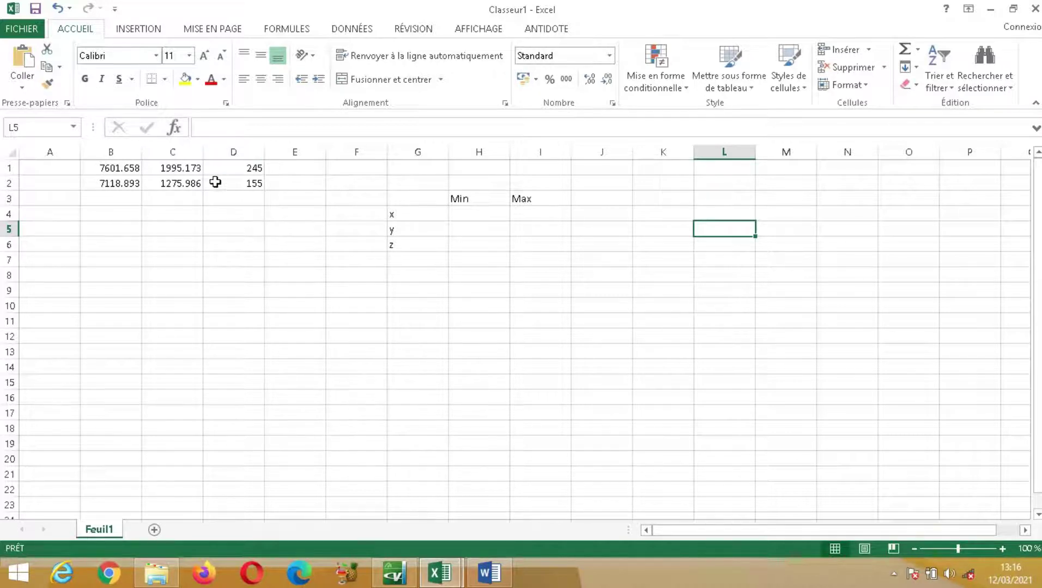
Fill the x row by copying C2 to the Min cell H4 and C1 to the Max cell I4
left_click(191, 183)
key("ctrl+c")
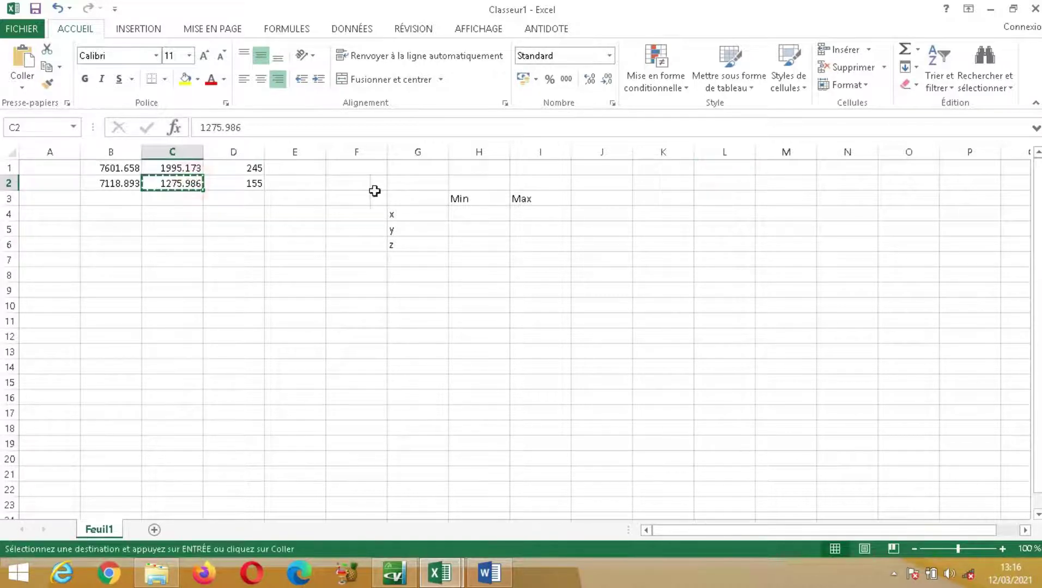
left_click(477, 213)
key("ctrl+v")
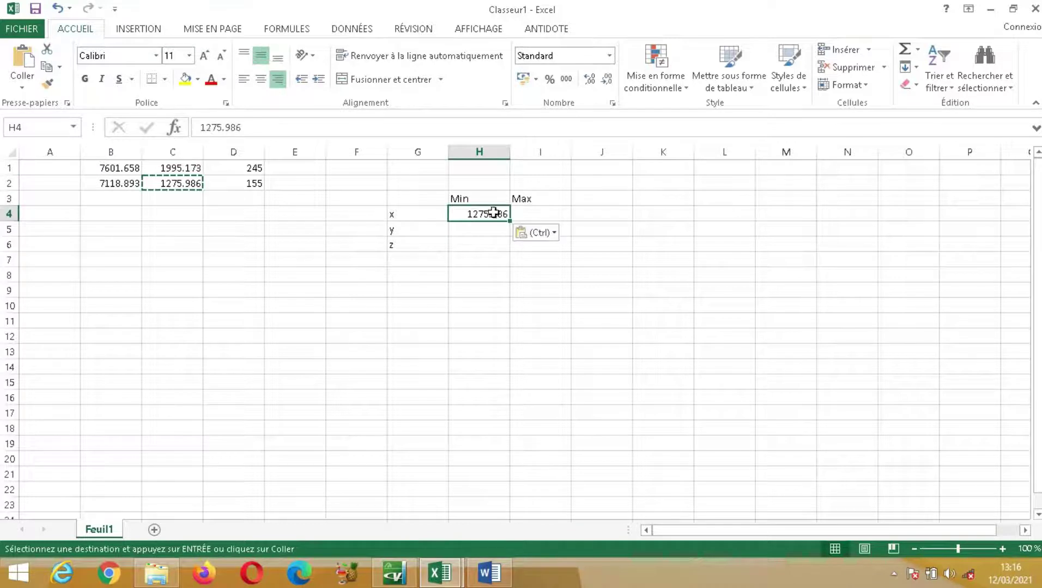
left_click(185, 170)
key("ctrl+c")
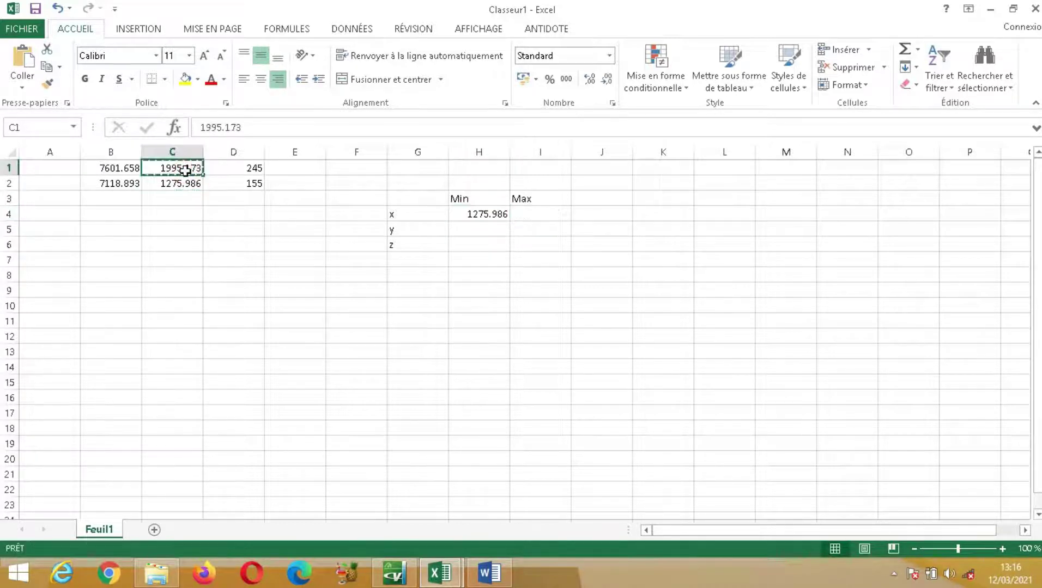
left_click(539, 219)
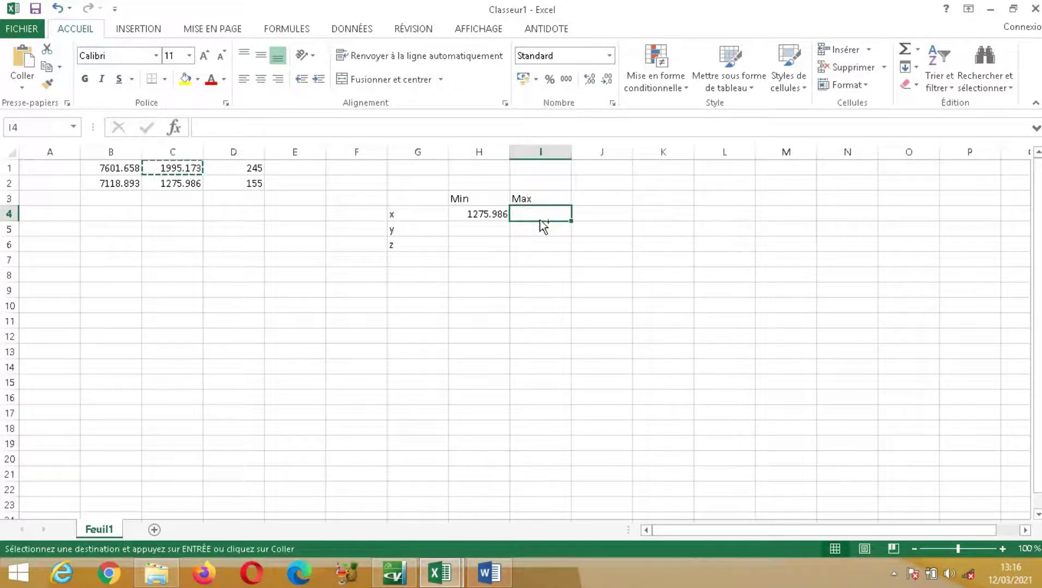
key("ctrl+v")
Fill the y row by copying B2 to the Min cell H5 and B1 to the Max cell I5
left_click(127, 186)
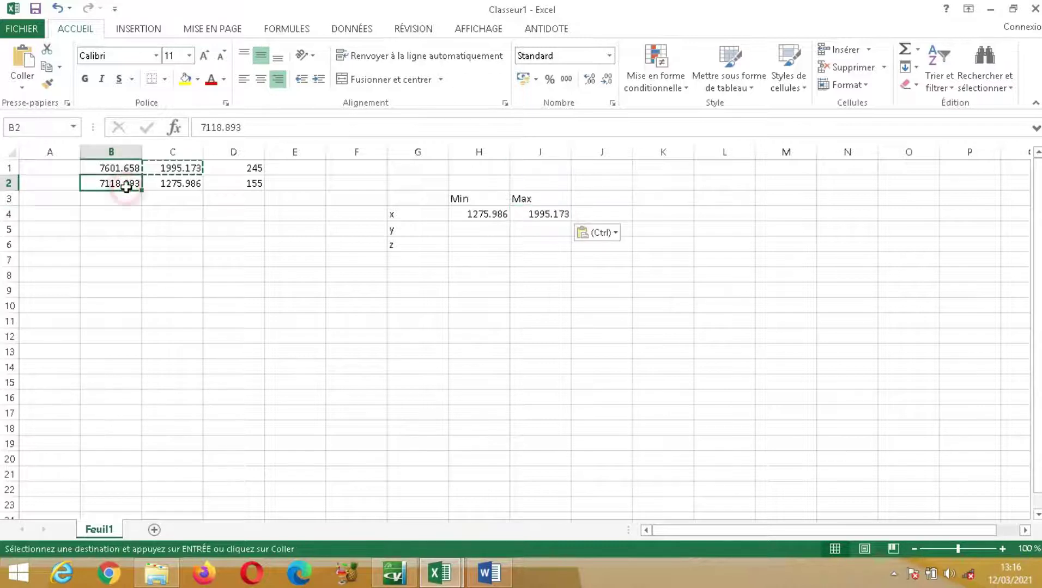
key("ctrl+c")
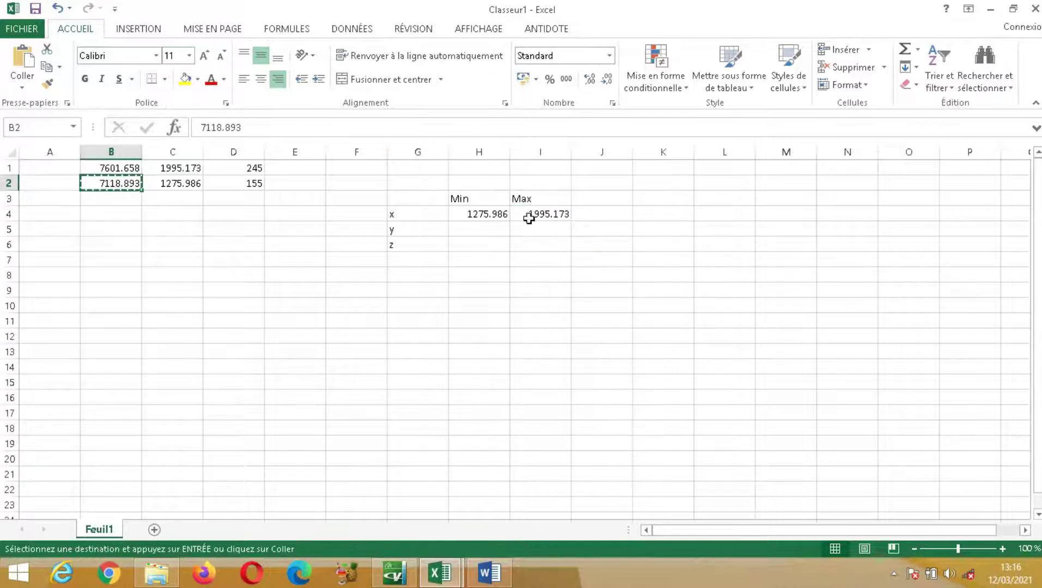
left_click(467, 229)
key("ctrl+v")
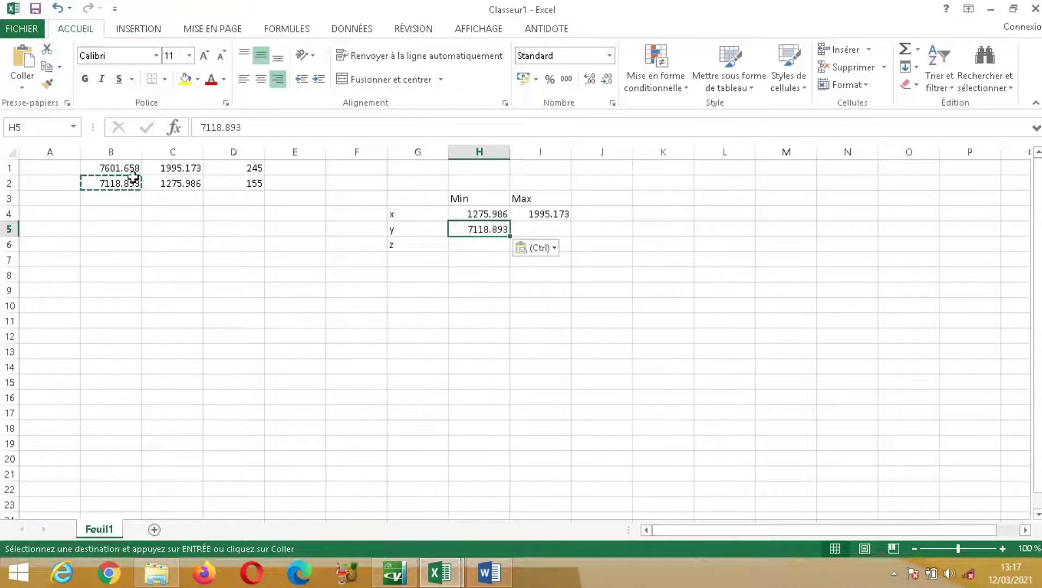
left_click(112, 167)
key("Escape")
key("ctrl+c")
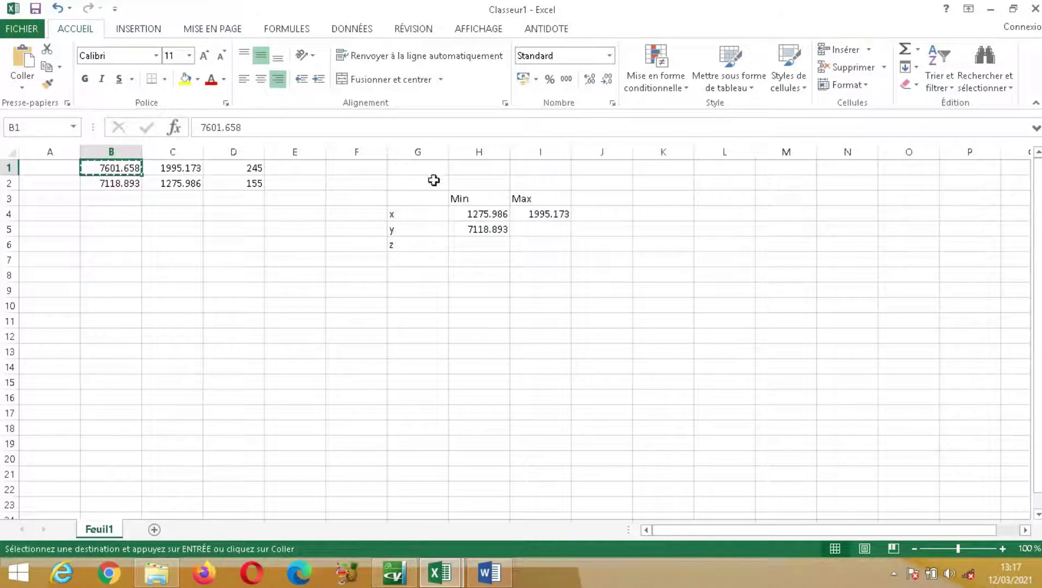
left_click(541, 229)
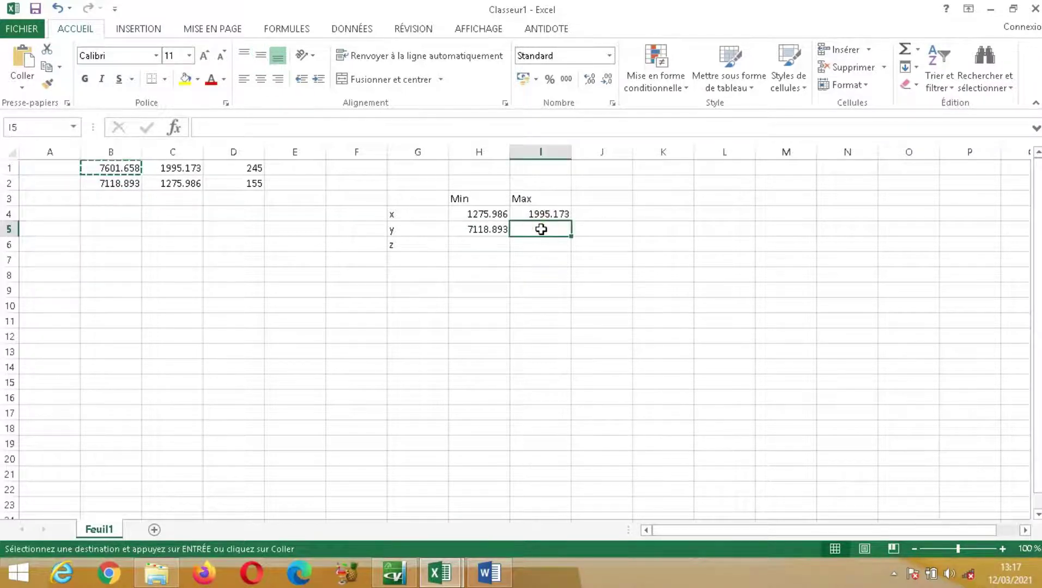
key("ctrl+v")
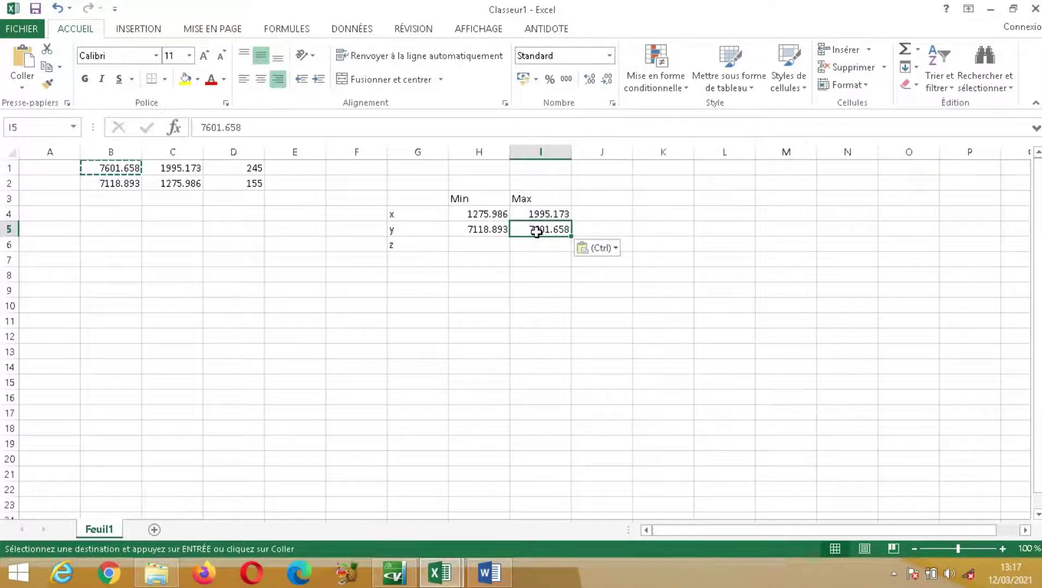
Fill the z row by copying D2 to the Min cell H6 and D1 to the Max cell I6
left_click(249, 167)
left_click(254, 182)
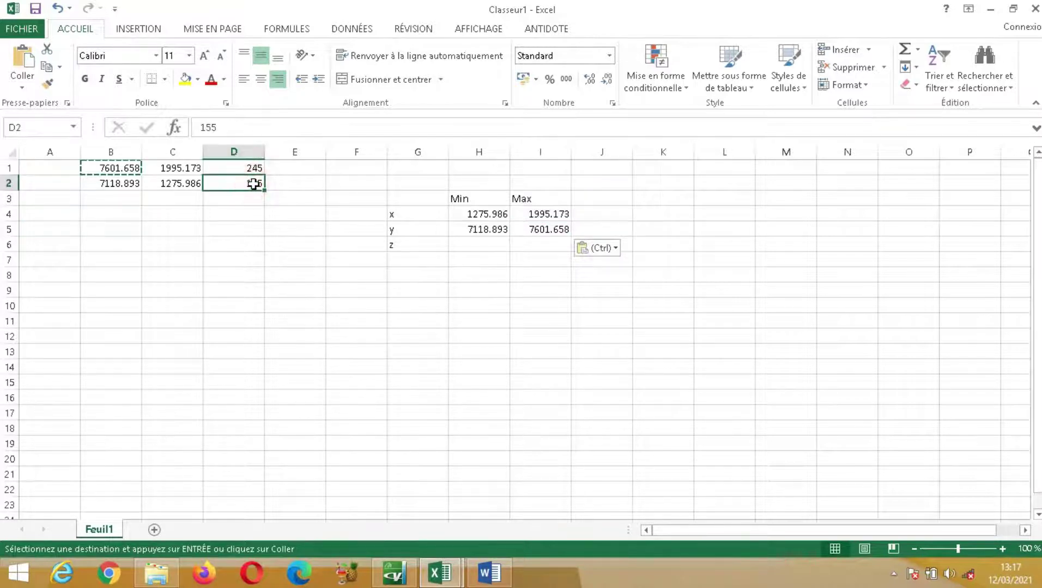
key("ctrl+c")
left_click(481, 243)
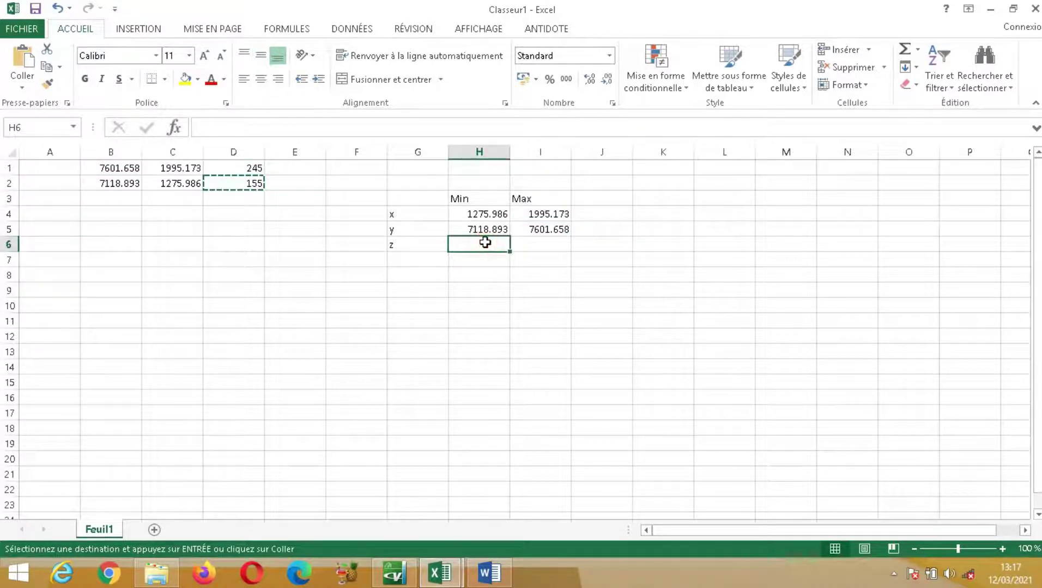
key("ctrl+v")
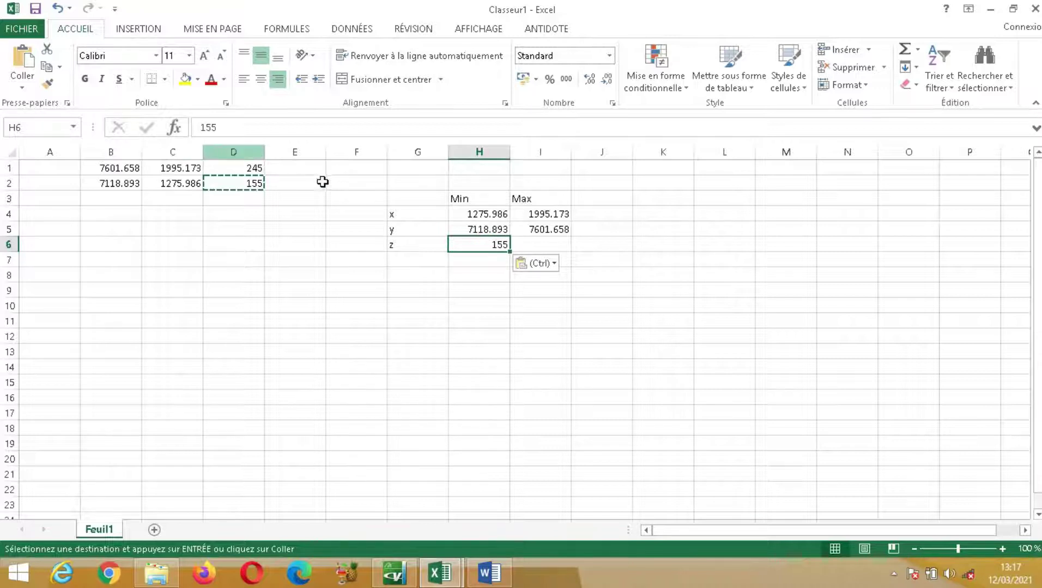
left_click(250, 174)
key("ctrl+c")
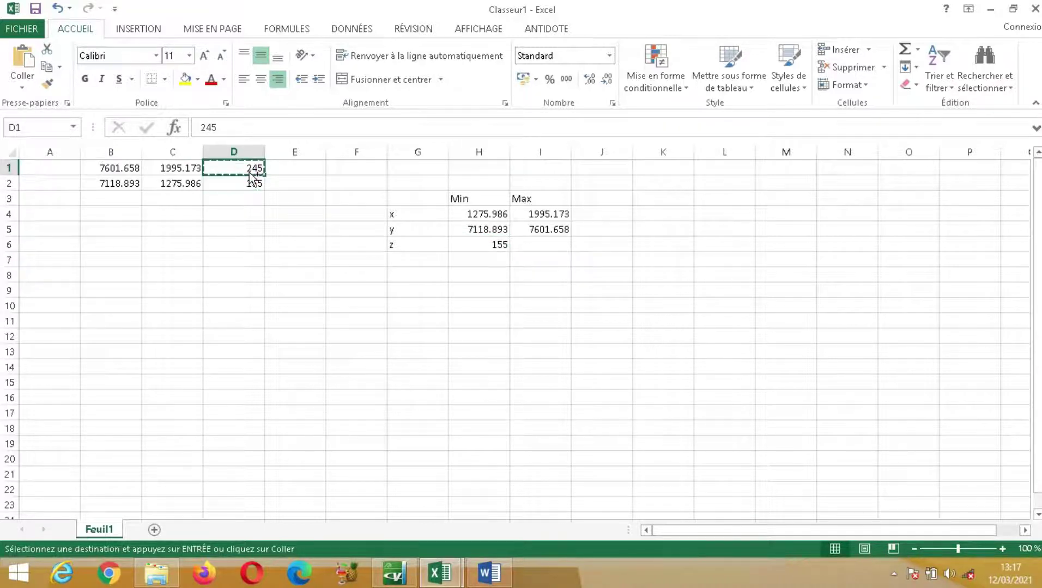
left_click(538, 256)
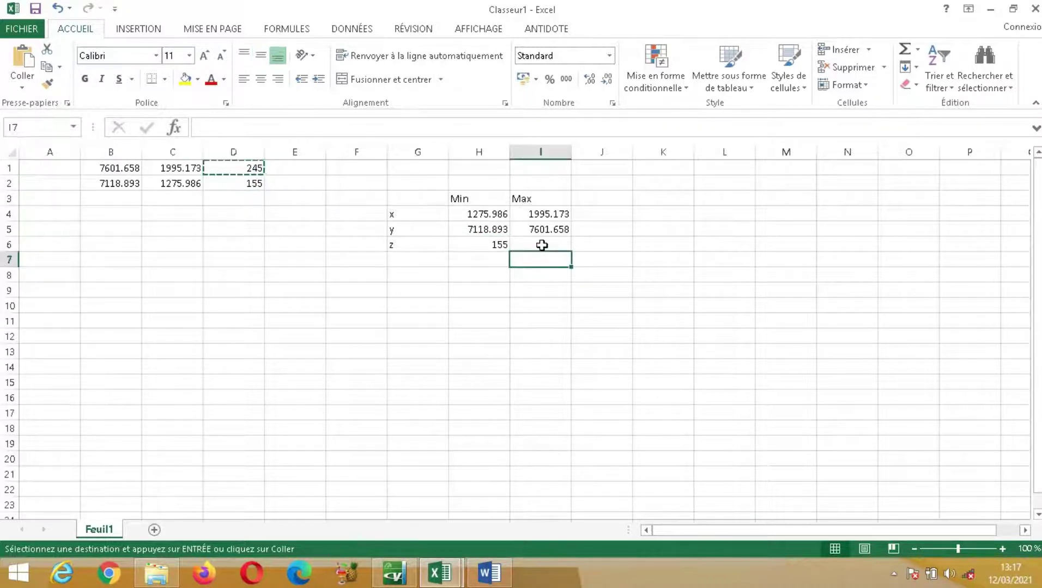
left_click(540, 243)
key("ctrl+v")
left_click(548, 291)
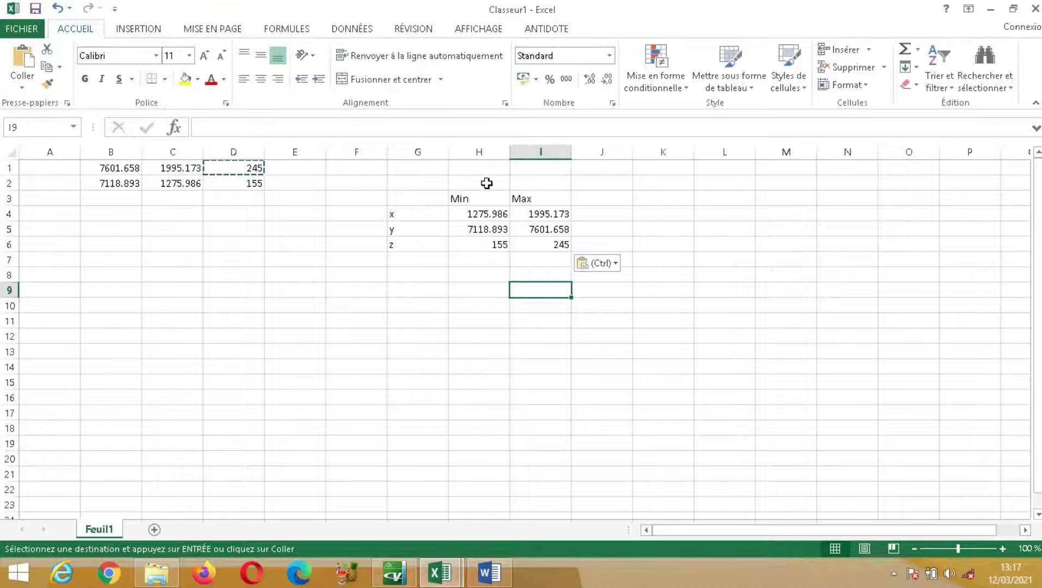
left_click(479, 151)
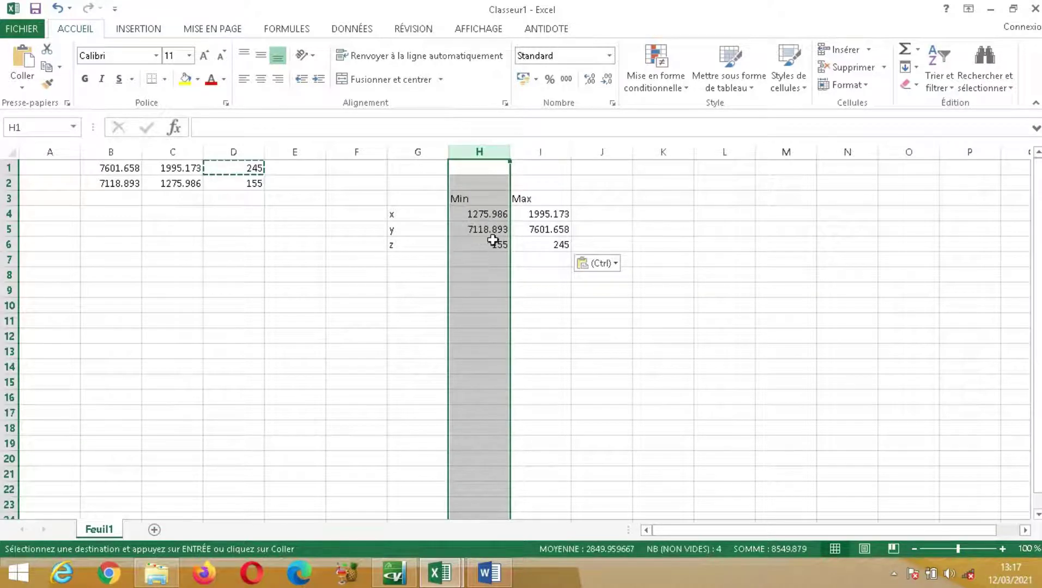
left_click(532, 142)
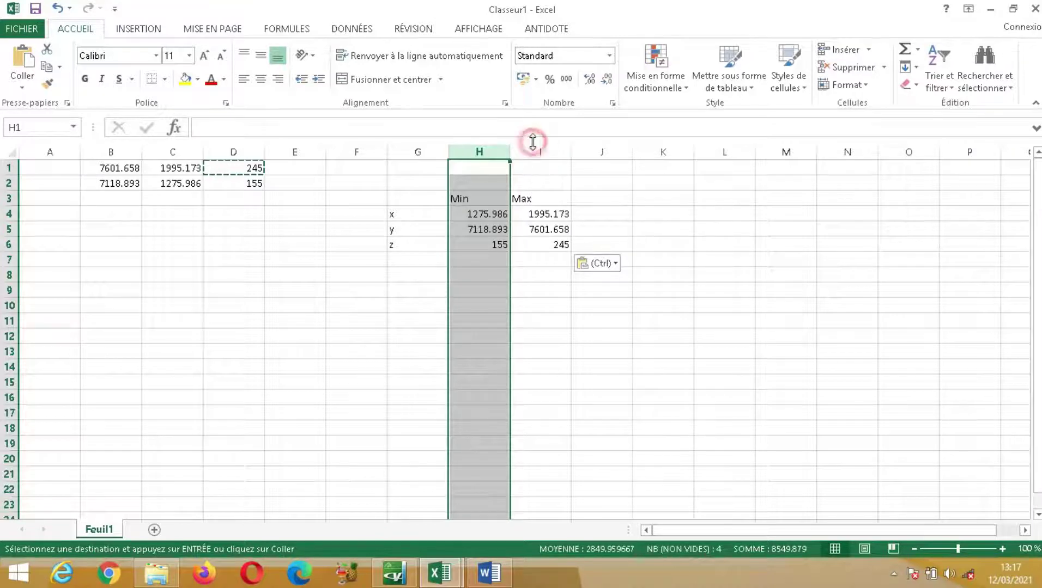
left_click(557, 184)
left_click(547, 150)
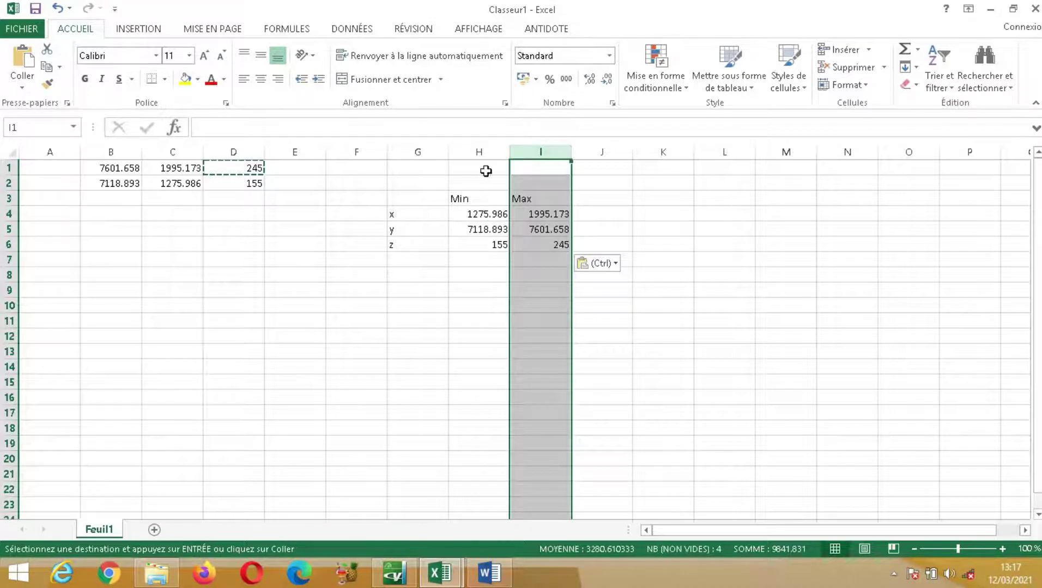
left_click(478, 150)
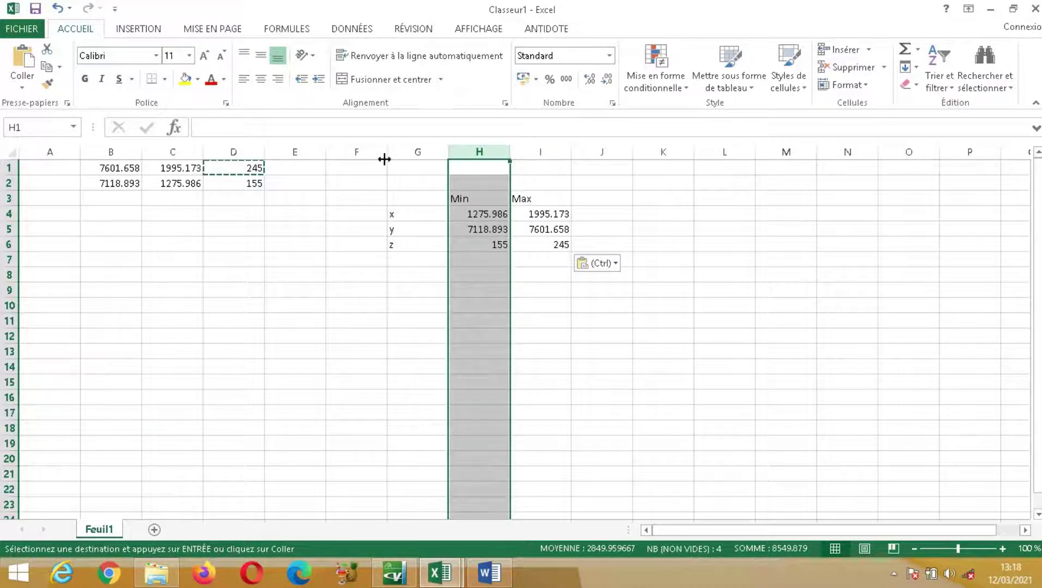
Delete columns A to F, which hold the original pasted values, from the sheet Feuil1
left_click(363, 148)
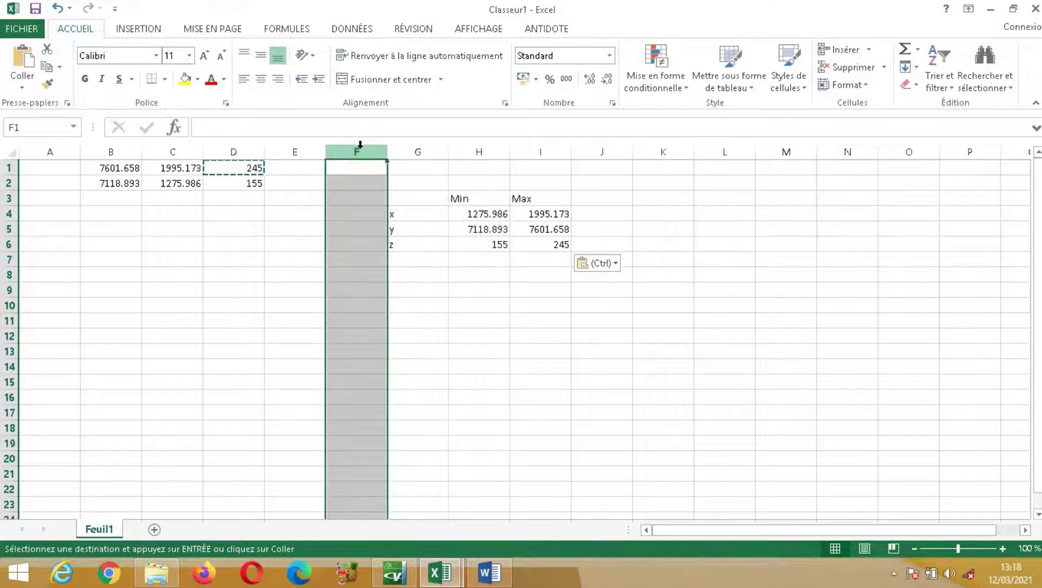
key("shift+Left")
key("shift+Left")
key("shift+Left")
key("shift+Left")
key("shift+Left")
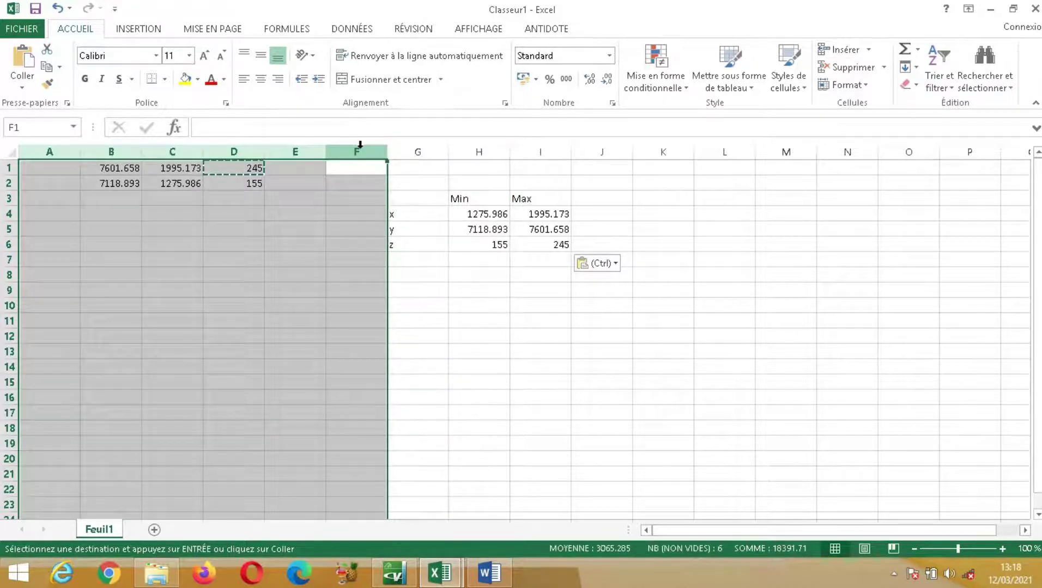
right_click(298, 217)
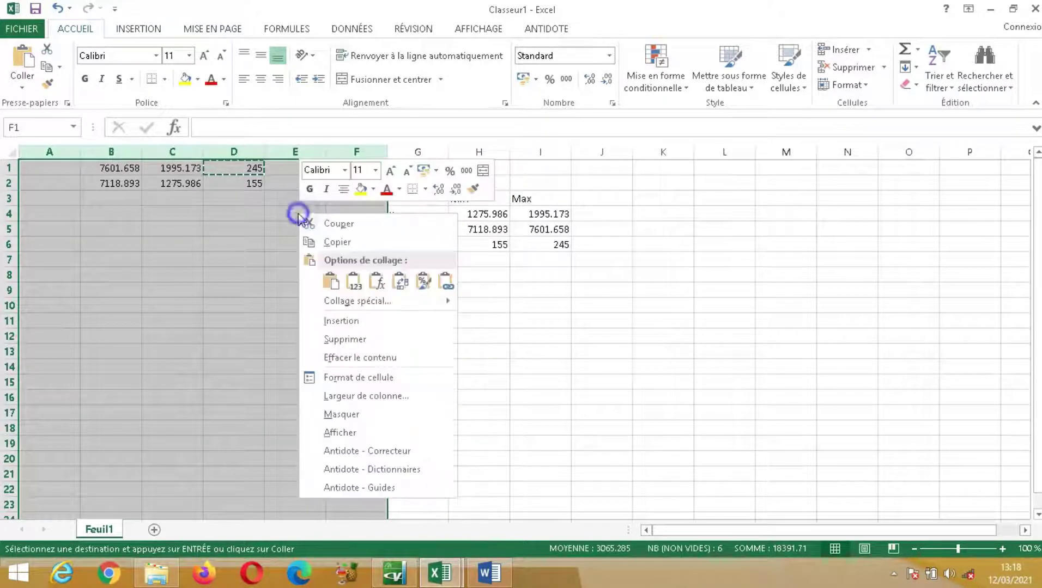
left_click(347, 339)
Delete the two empty rows 1 and 2 above the Min and Max headers
left_click(5, 157)
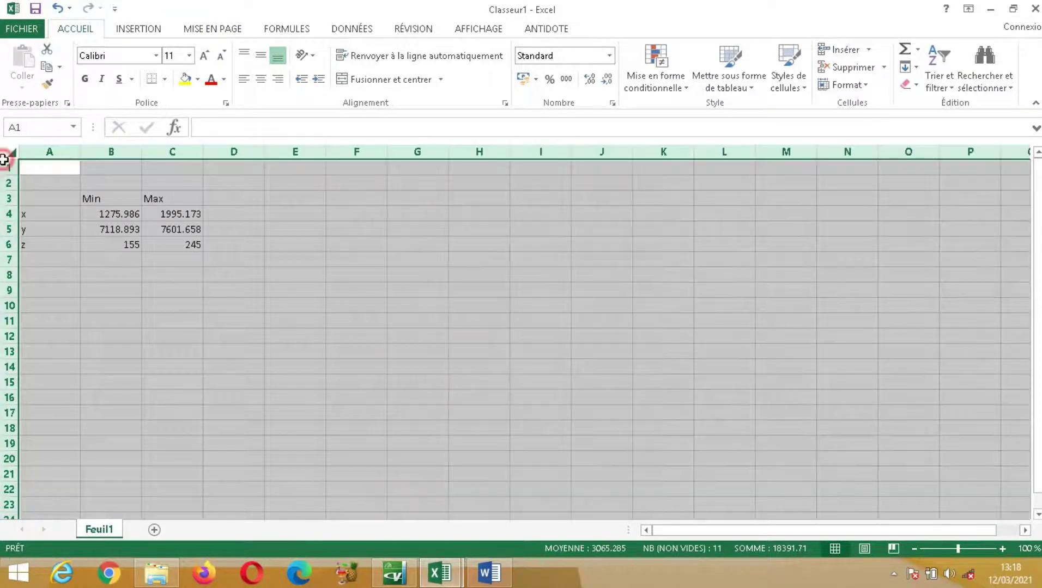
left_click(5, 168)
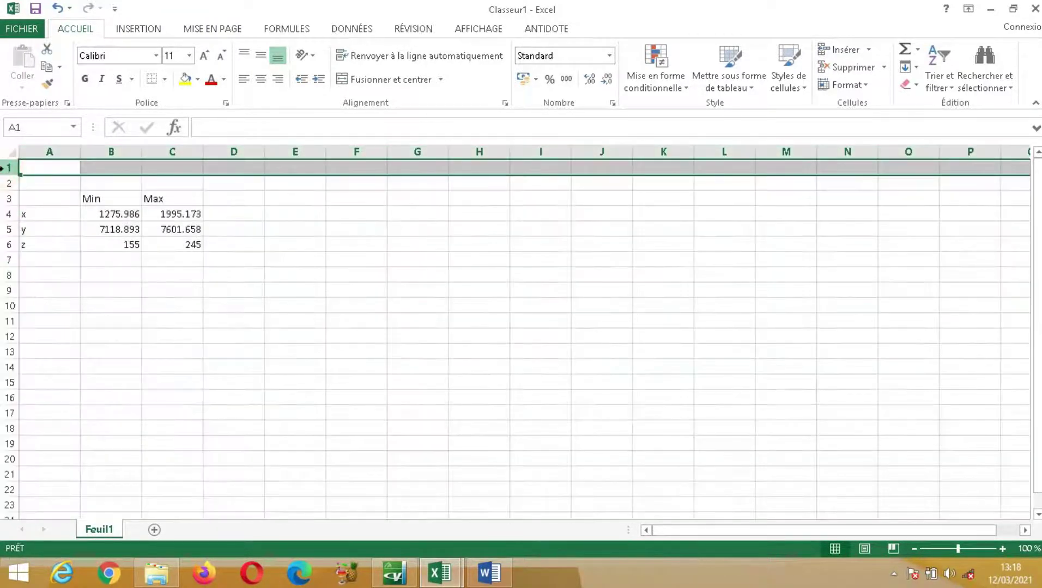
left_click_drag(3, 168, 3, 187)
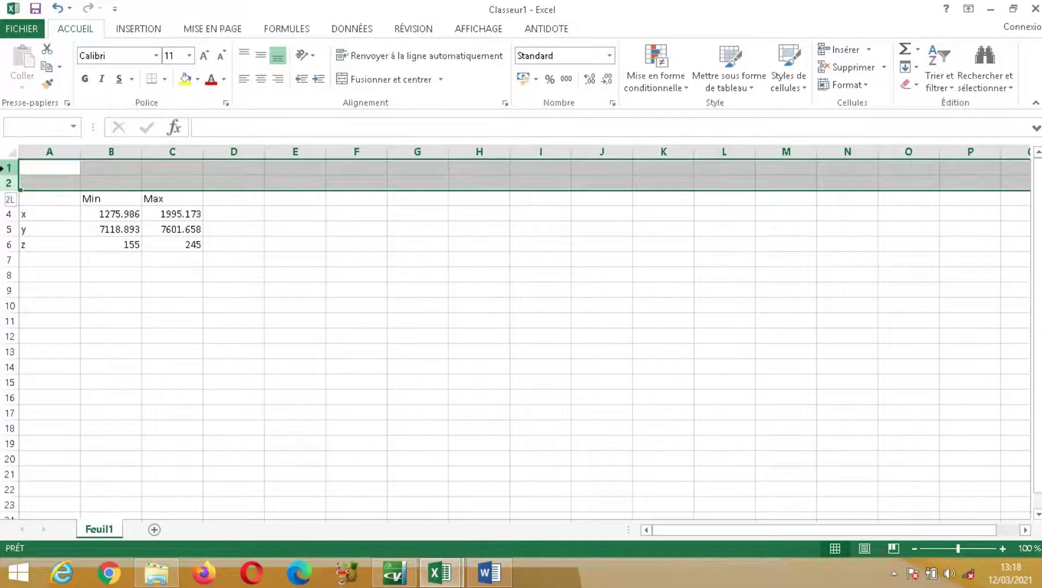
right_click(75, 179)
left_click(129, 306)
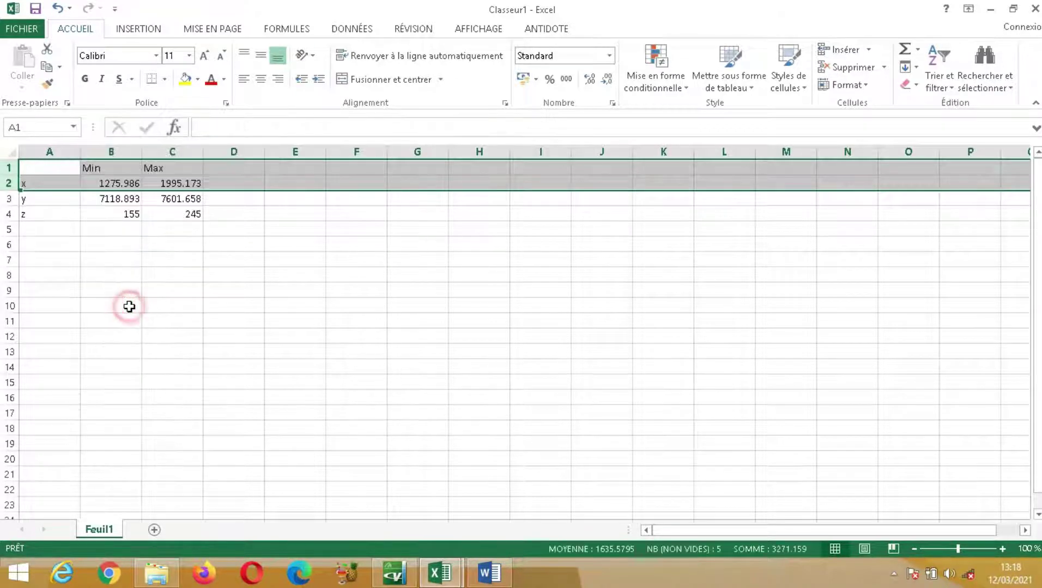
left_click(157, 215)
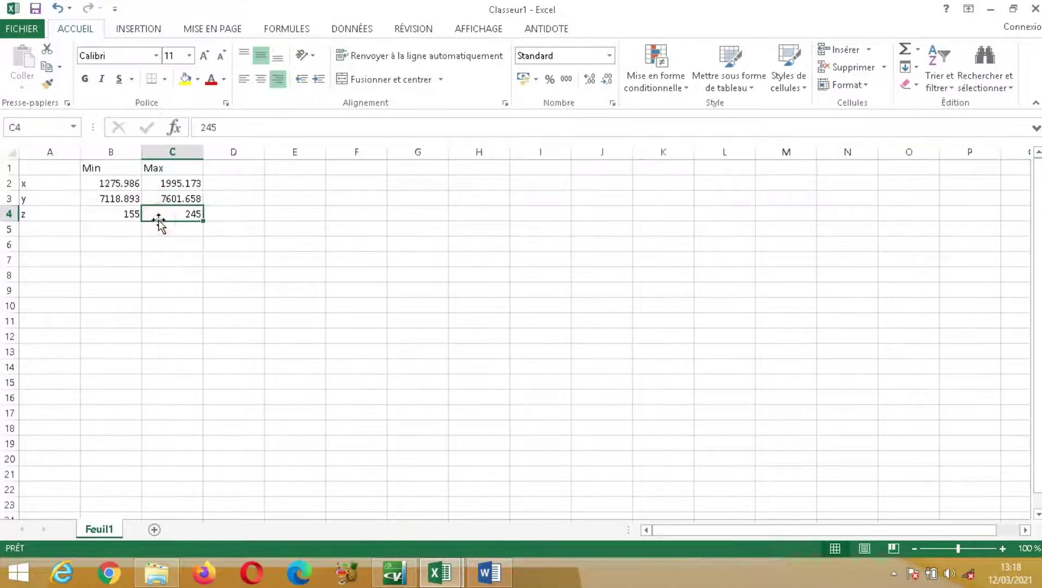
left_click(130, 184)
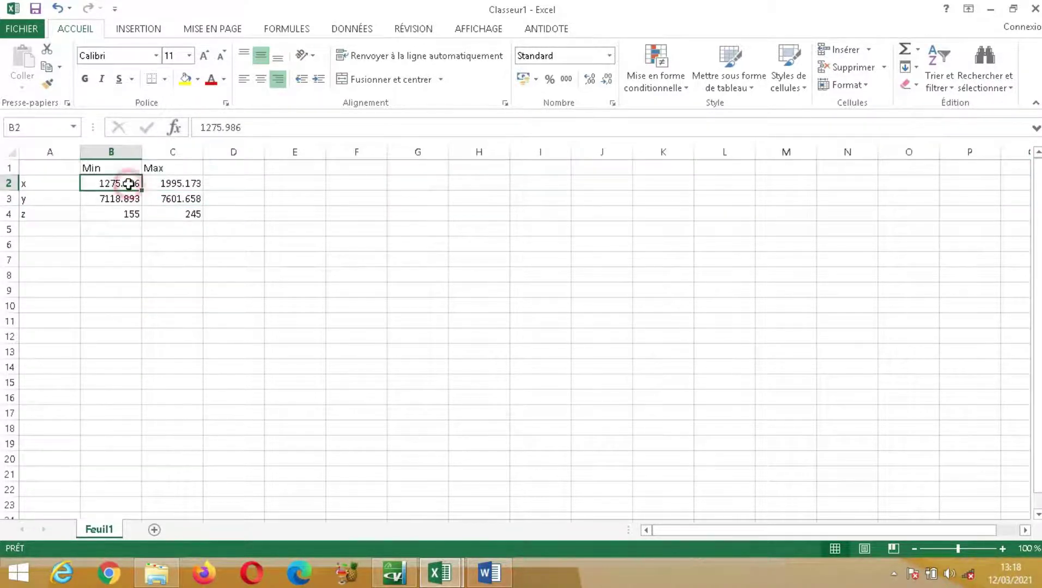
left_click(213, 127)
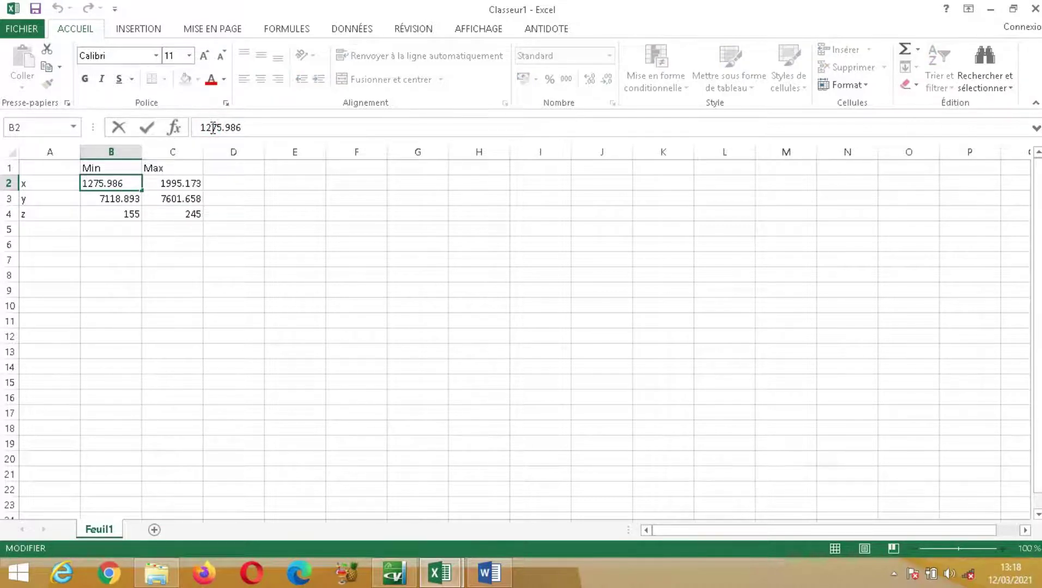
left_click_drag(206, 128, 266, 133)
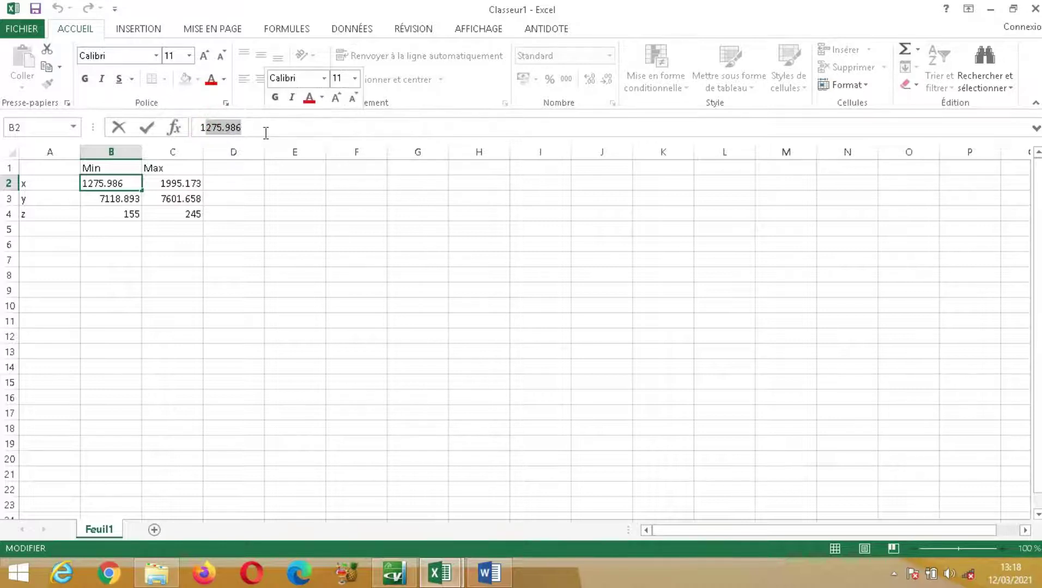
type("300")
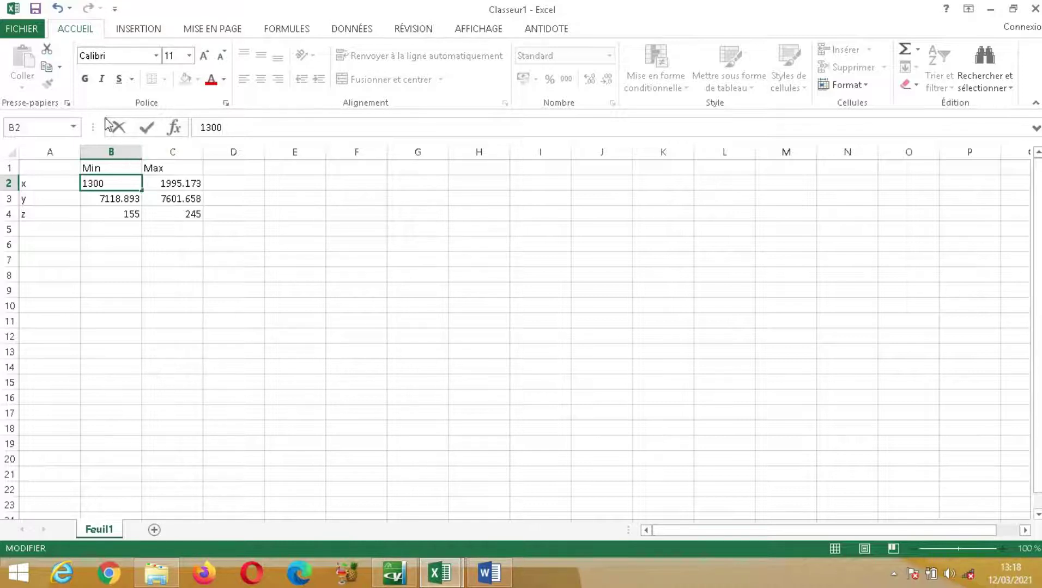
left_click(58, 9)
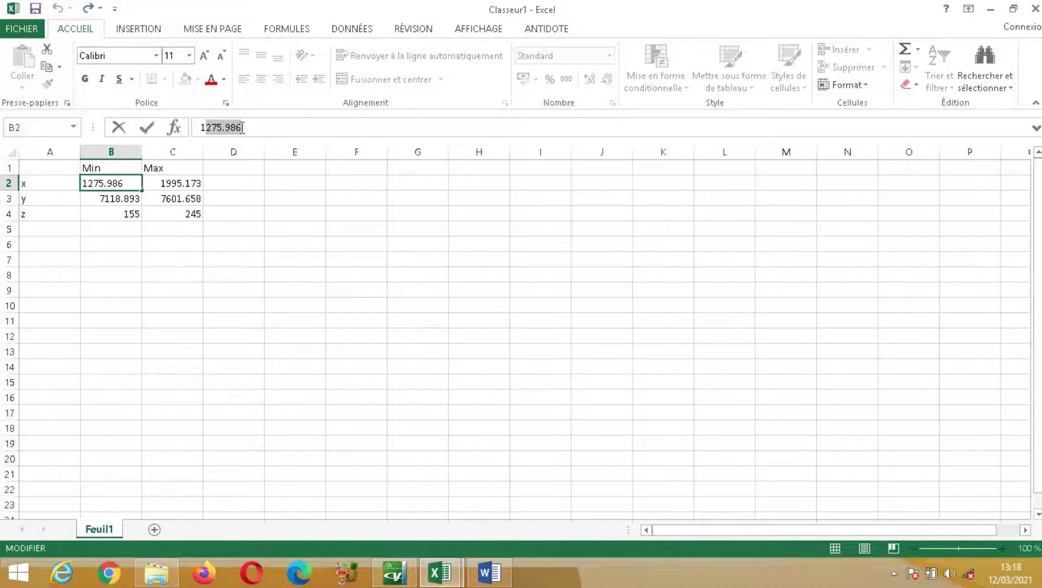
Round the x Min value in cell B2 down to 1200
left_click(210, 125)
left_click_drag(208, 127, 269, 132)
type("00")
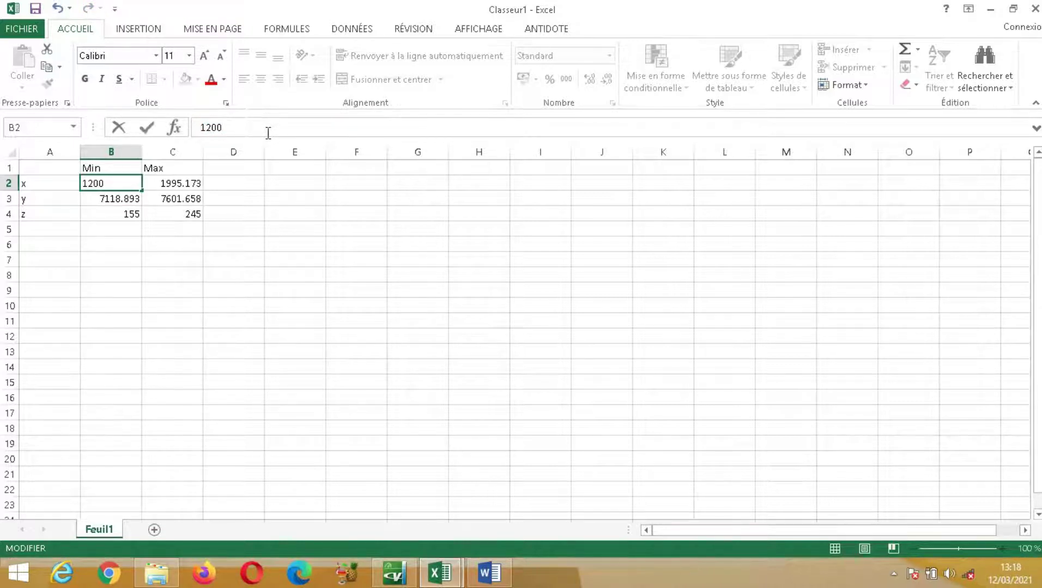
key("Return")
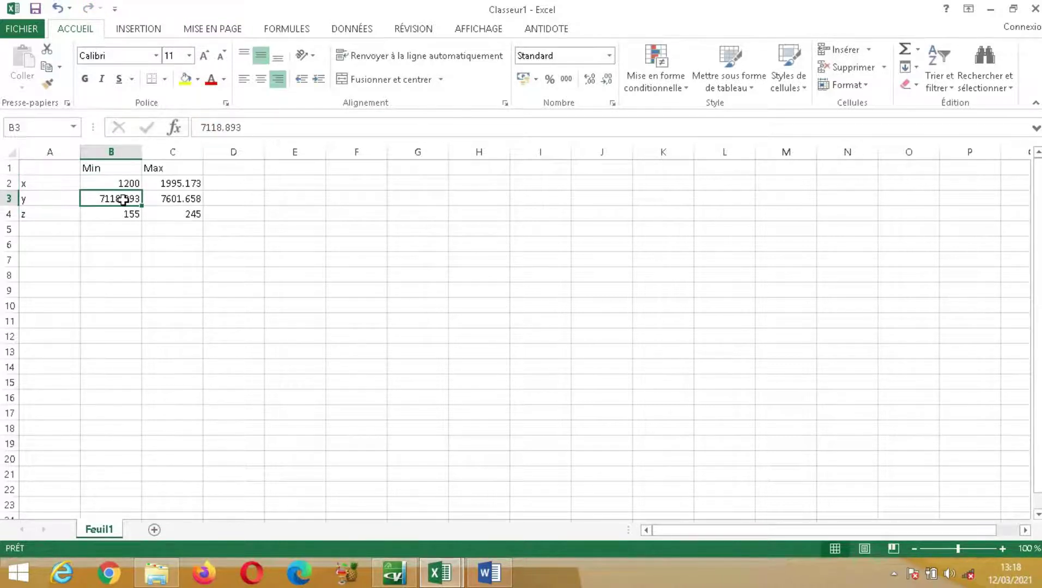
Set the y Min value in cell B3 to 7100 and the z Min value in B4 to 0
left_click(211, 127)
left_click_drag(212, 127, 266, 131)
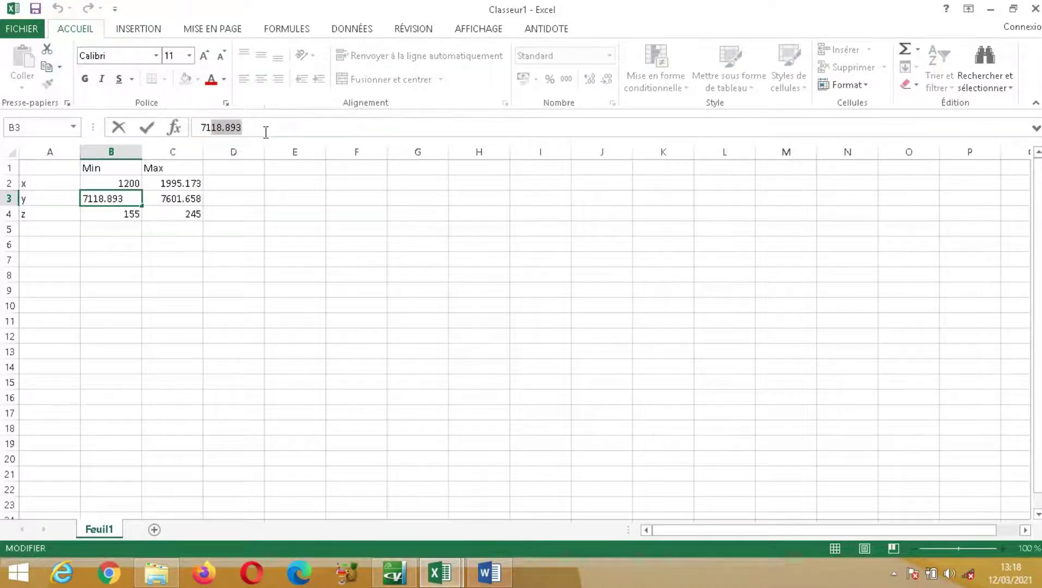
type("00")
key("Return")
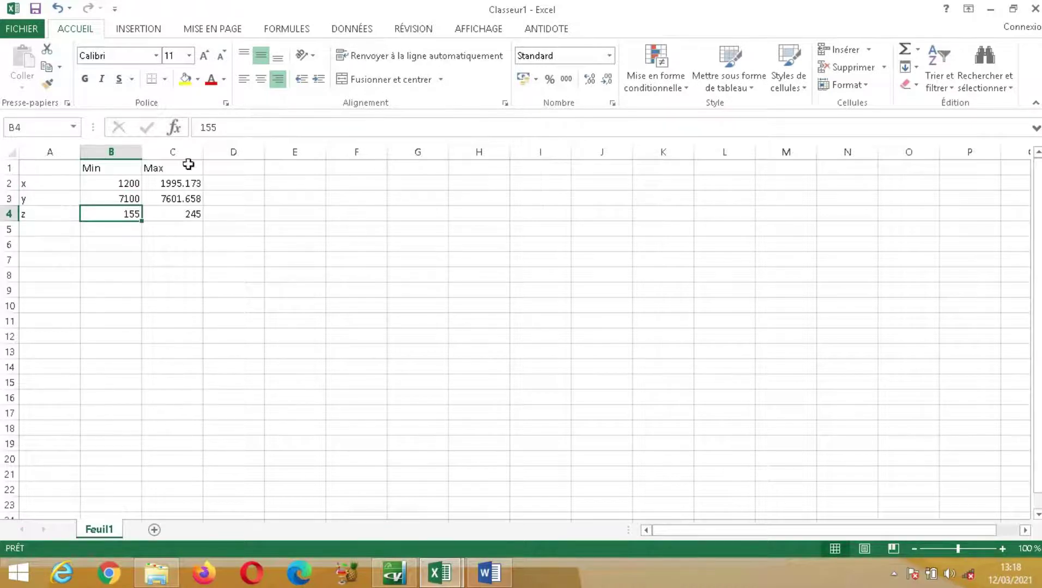
double_click(225, 123)
type("1")
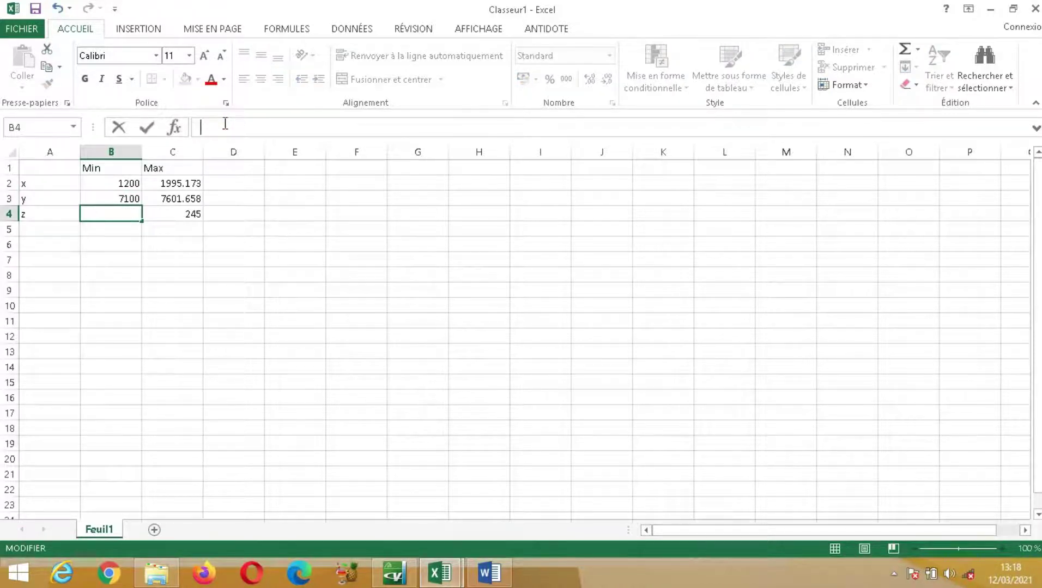
key("Return")
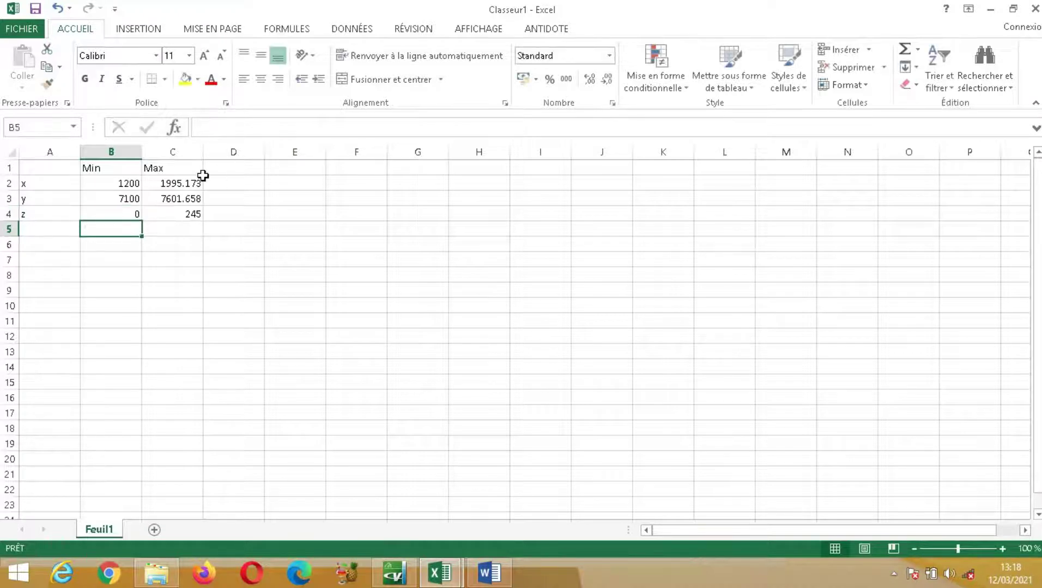
Round the x Max value in cell C2 up to 2000
left_click(185, 182)
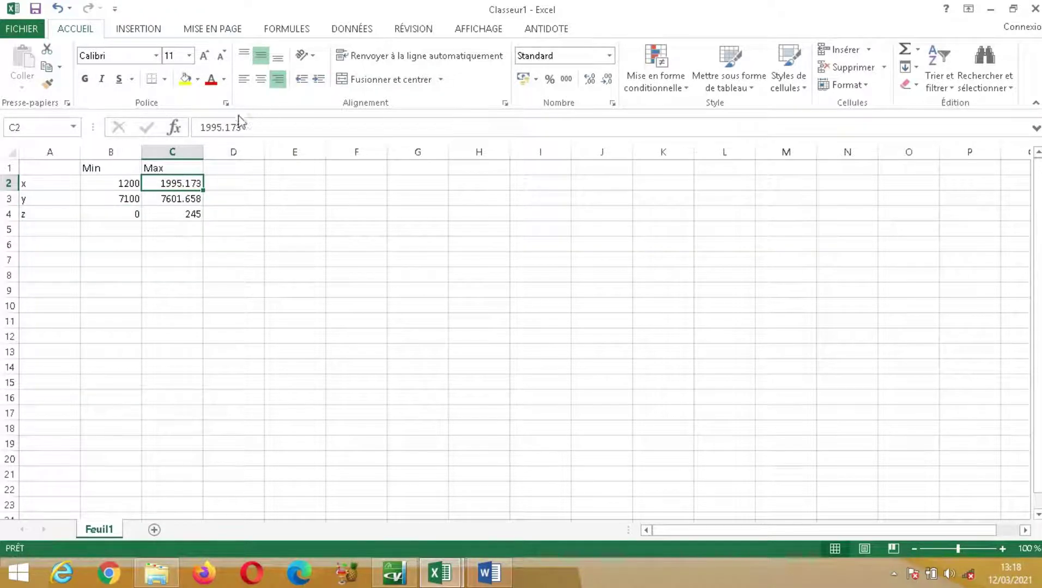
left_click(261, 126)
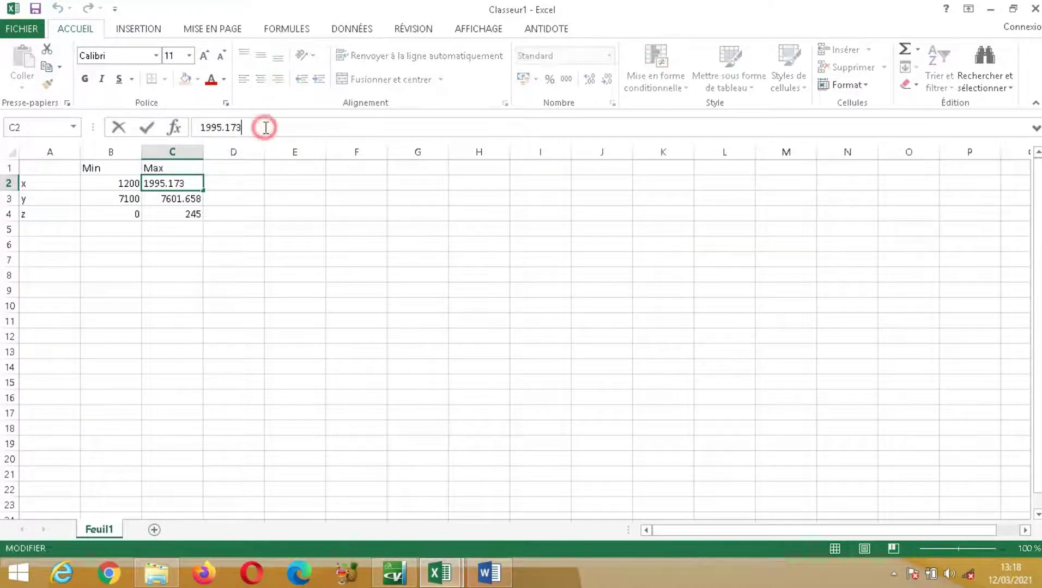
left_click_drag(260, 126, 200, 127)
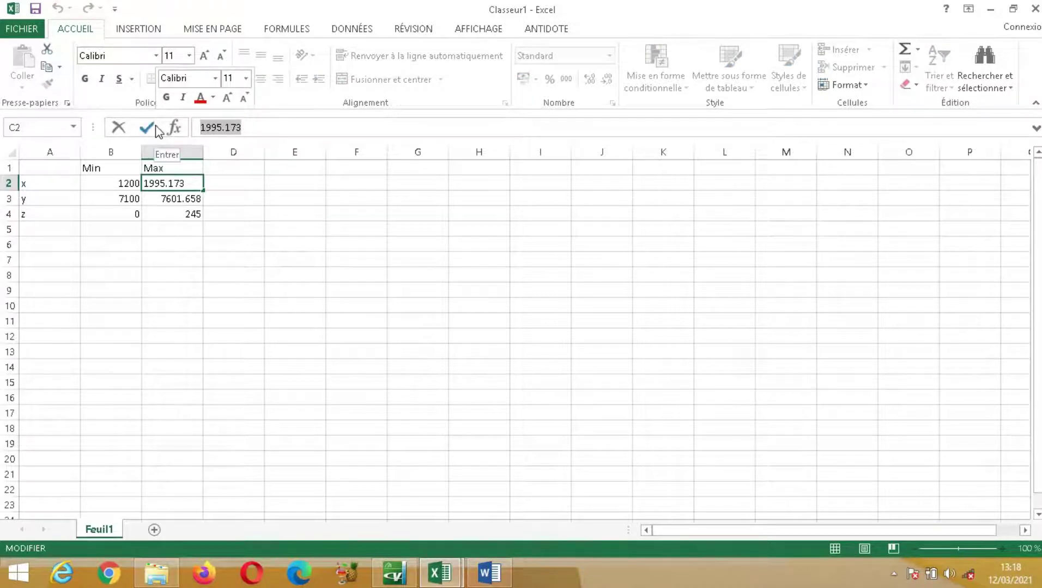
type("2000")
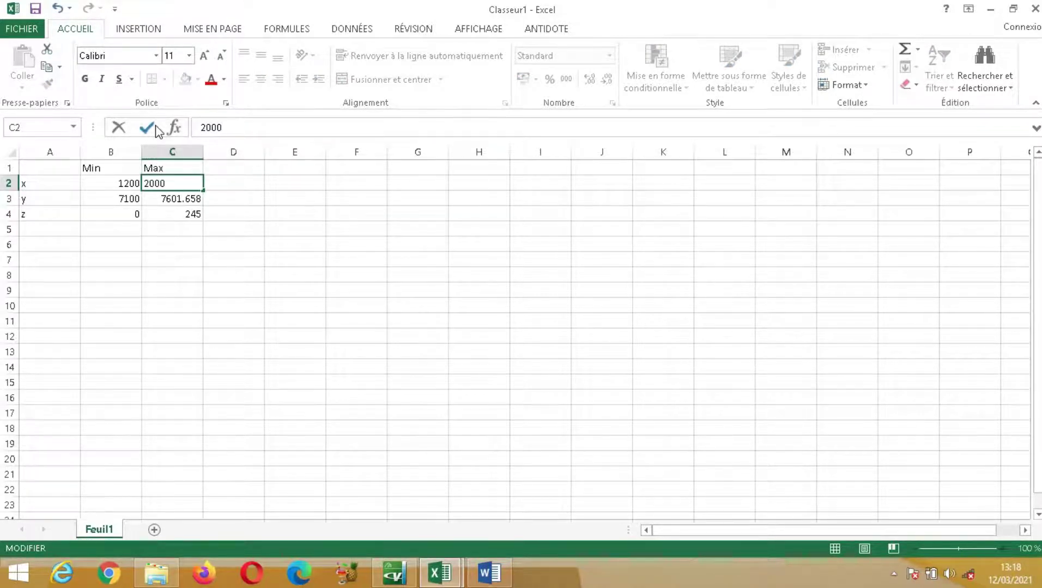
key("Return")
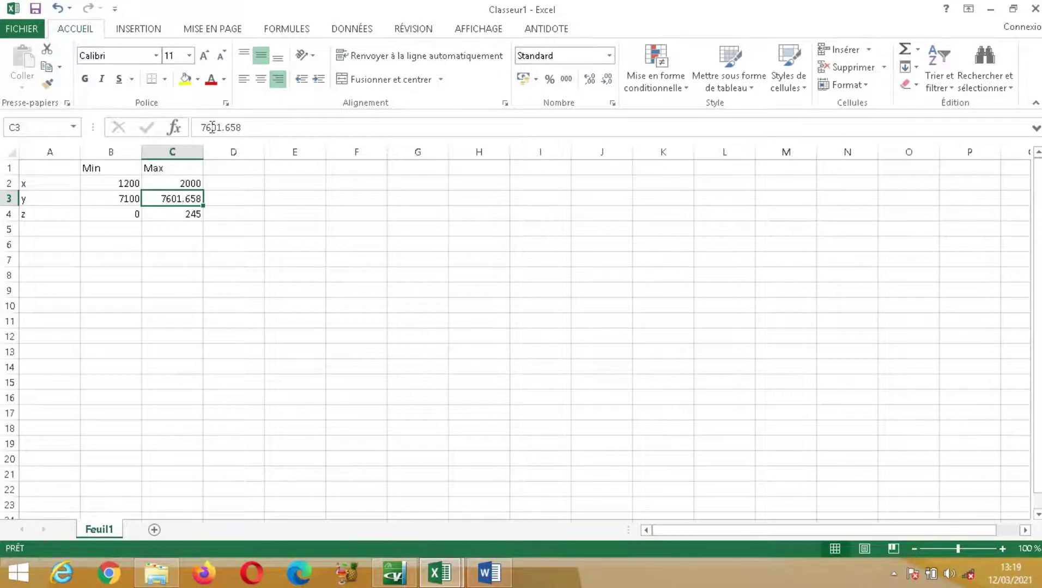
Round the y Max value in cell C3 up to 7700
left_click_drag(200, 128, 302, 116)
left_click(296, 119)
left_click(275, 124)
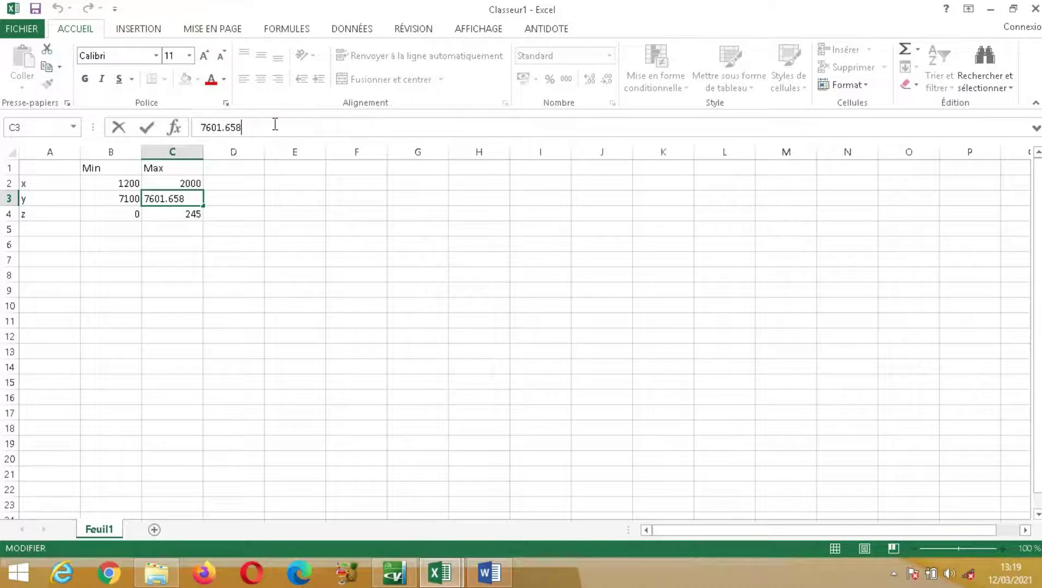
left_click_drag(201, 127, 357, 127)
type("77")
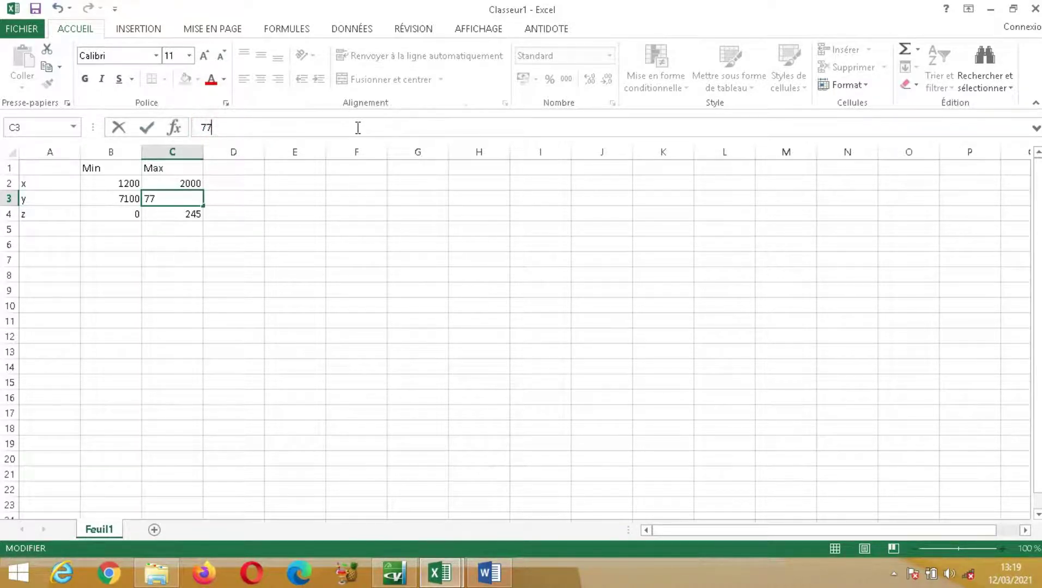
type("00")
key("Return")
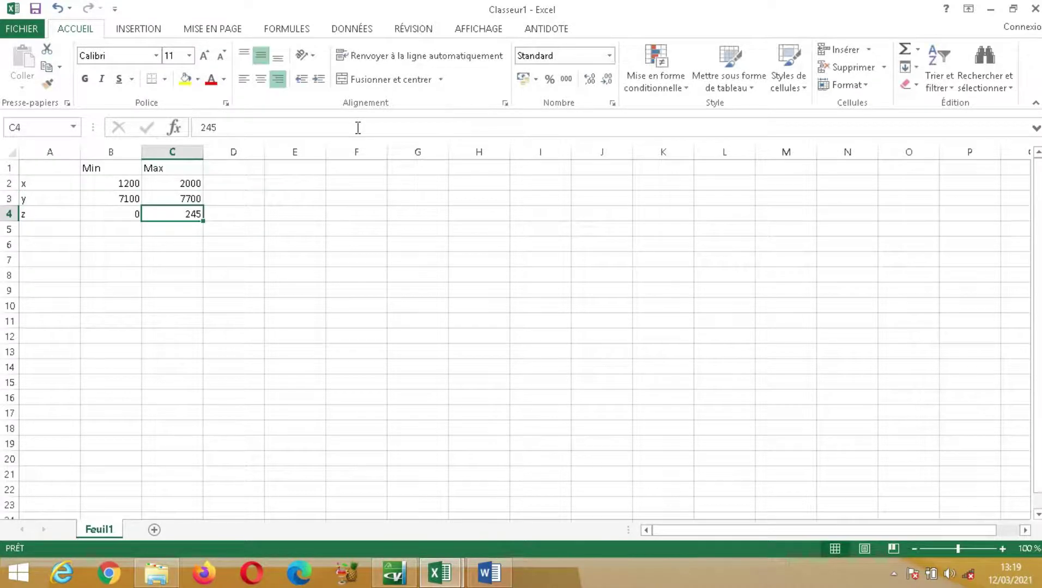
Round the z Max value in cell C4 up to 300
left_click(211, 127)
left_click(208, 127)
left_click(207, 127)
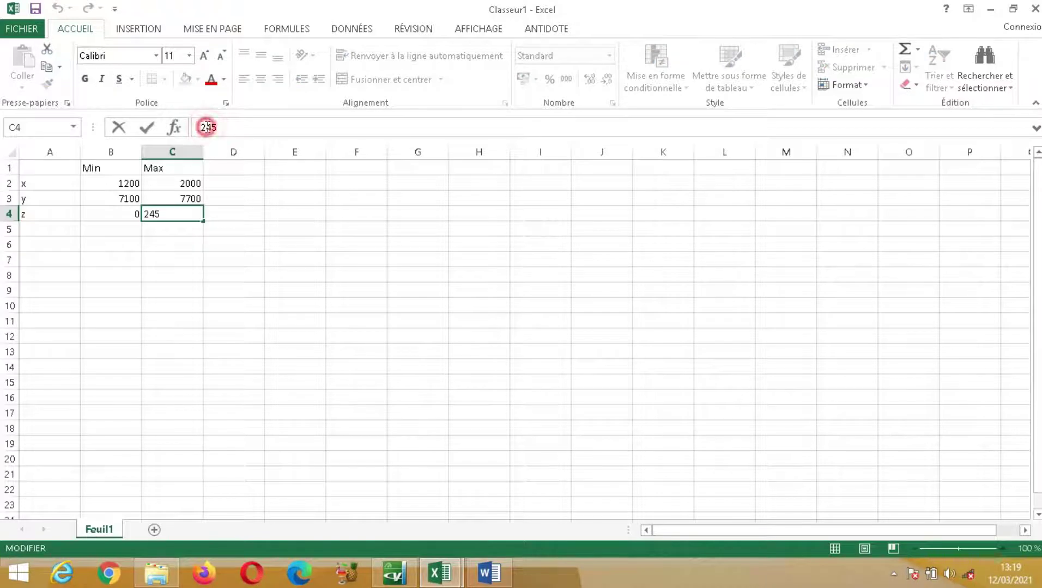
double_click(203, 127)
type("300")
key("Return")
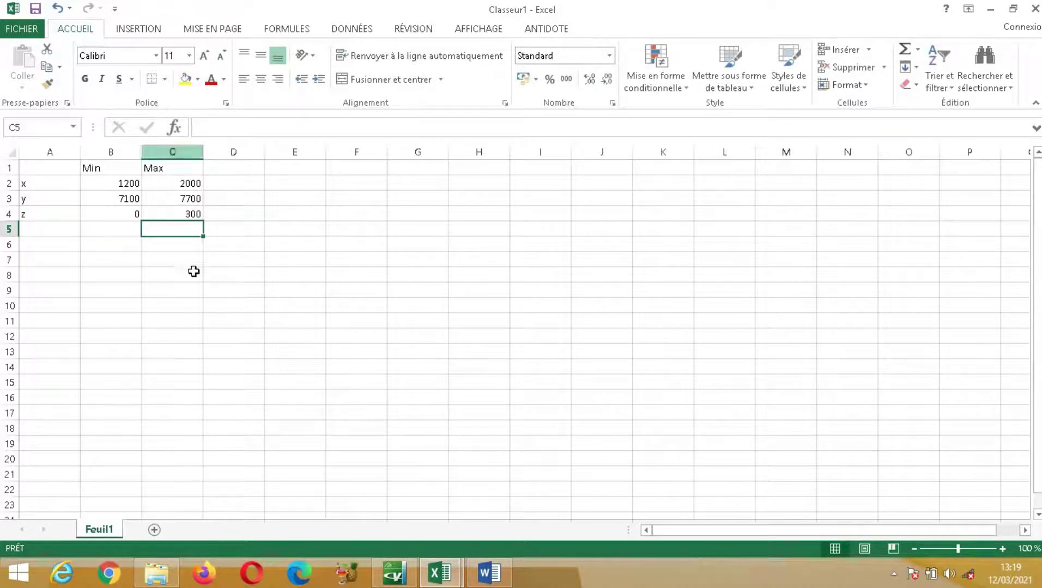
Copy the x Min value 1200 from B2 into the Easting Minimum of the Vulcan project setup, dismissing the window that pops up
left_click(393, 572)
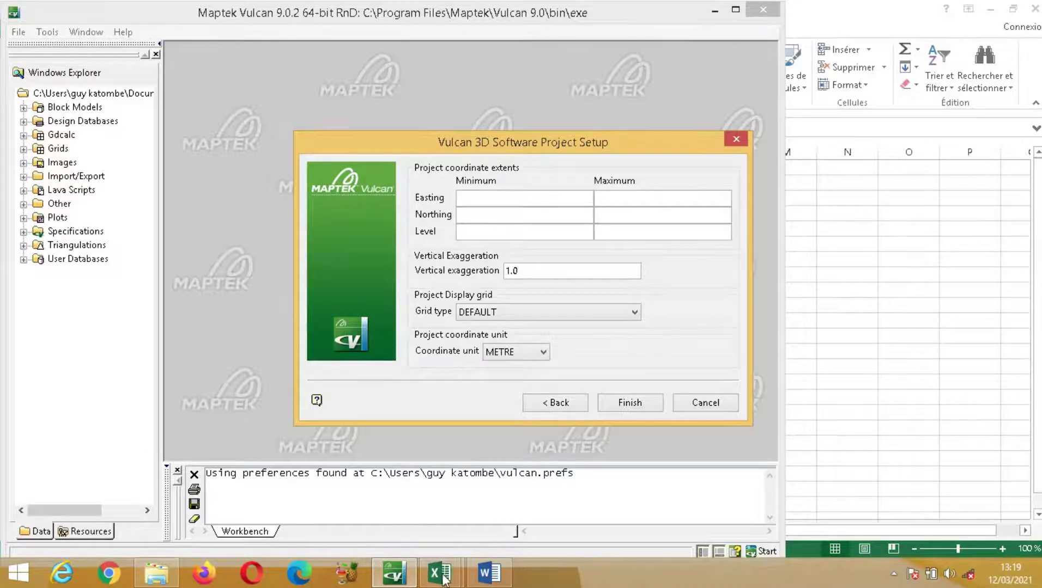
mouse_move(444, 577)
left_click(503, 504)
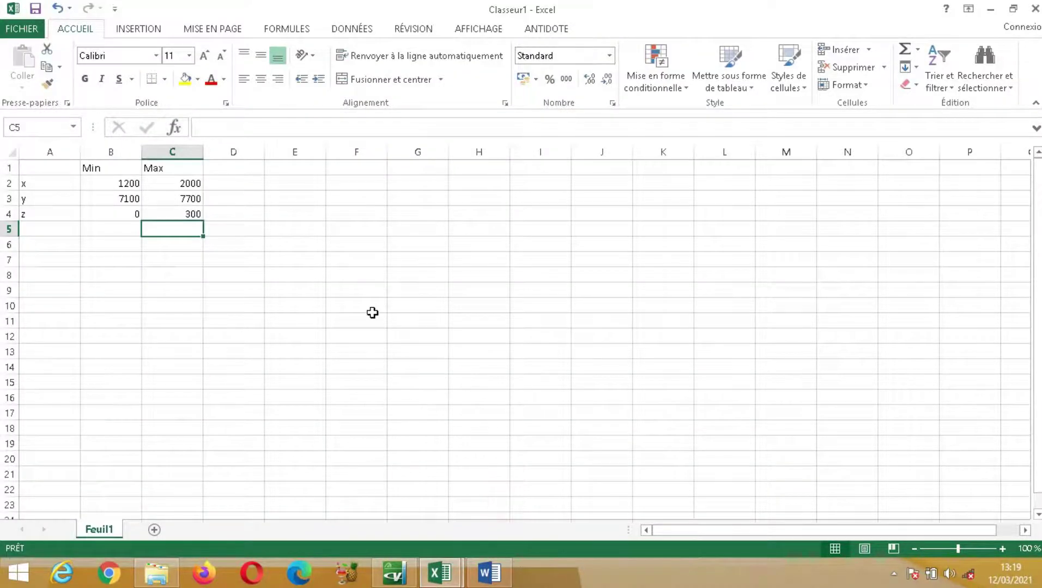
left_click(129, 185)
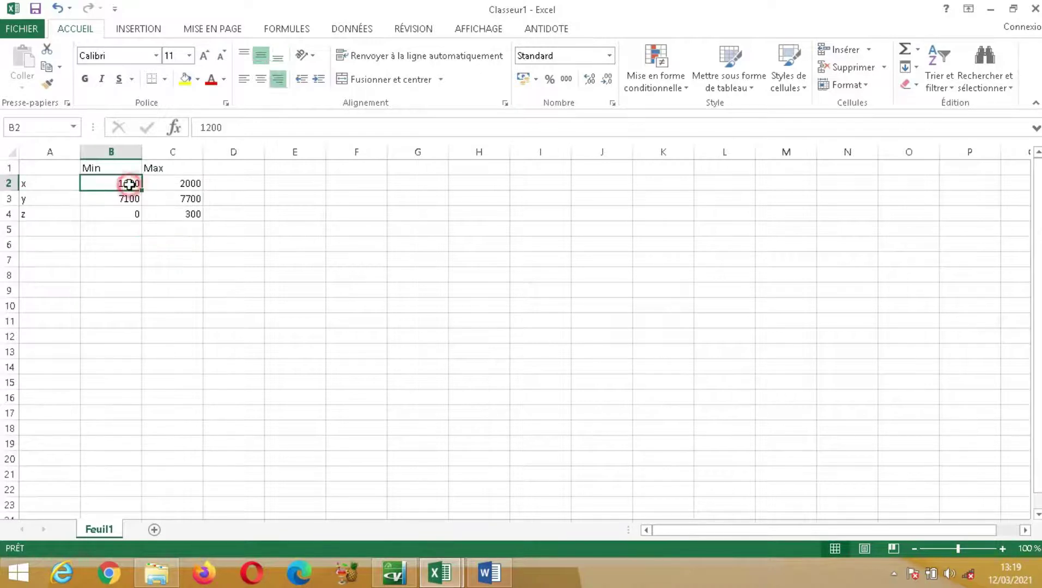
key("ctrl+c")
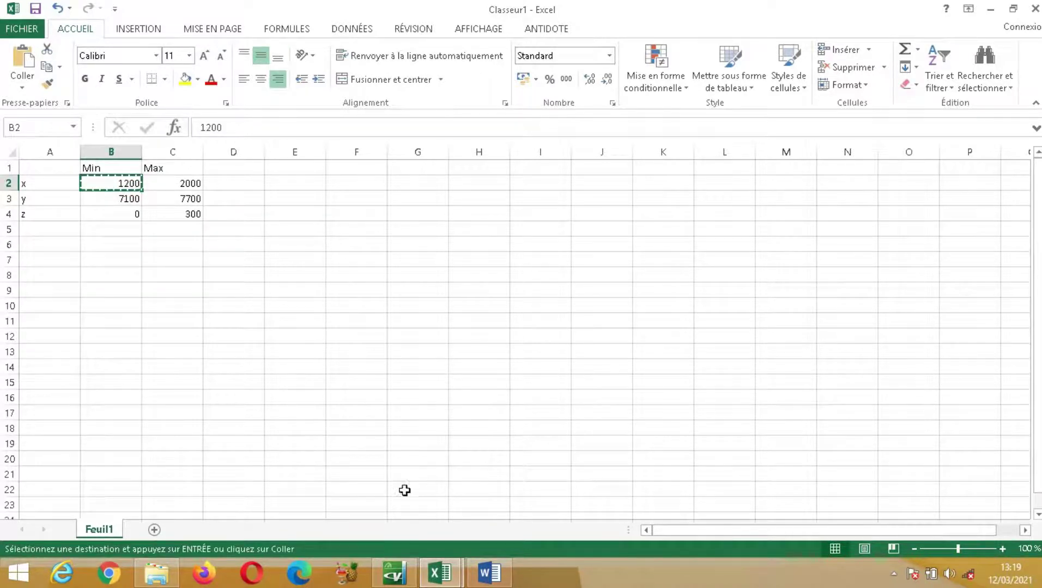
left_click(394, 576)
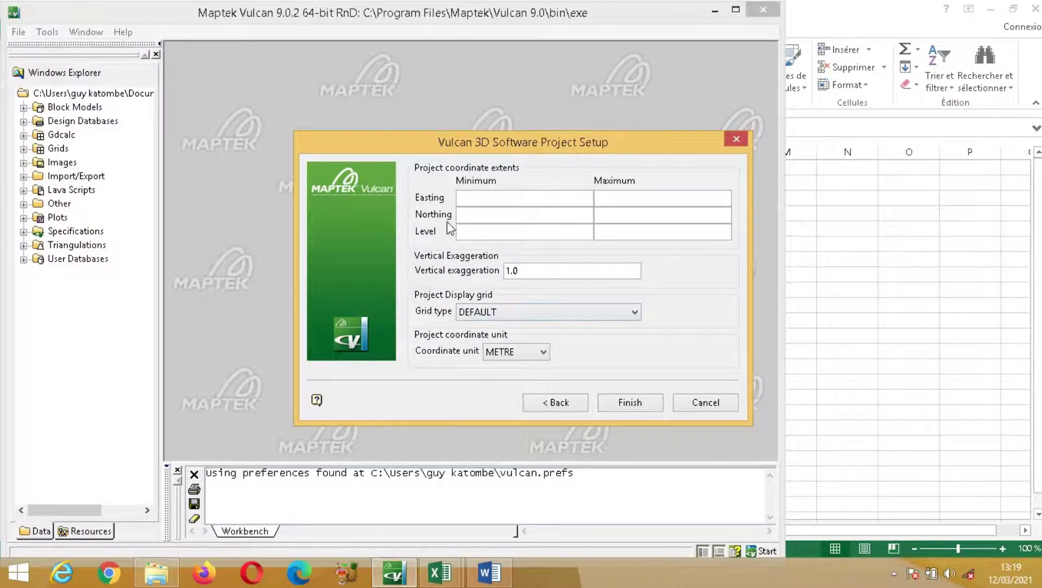
left_click(473, 199)
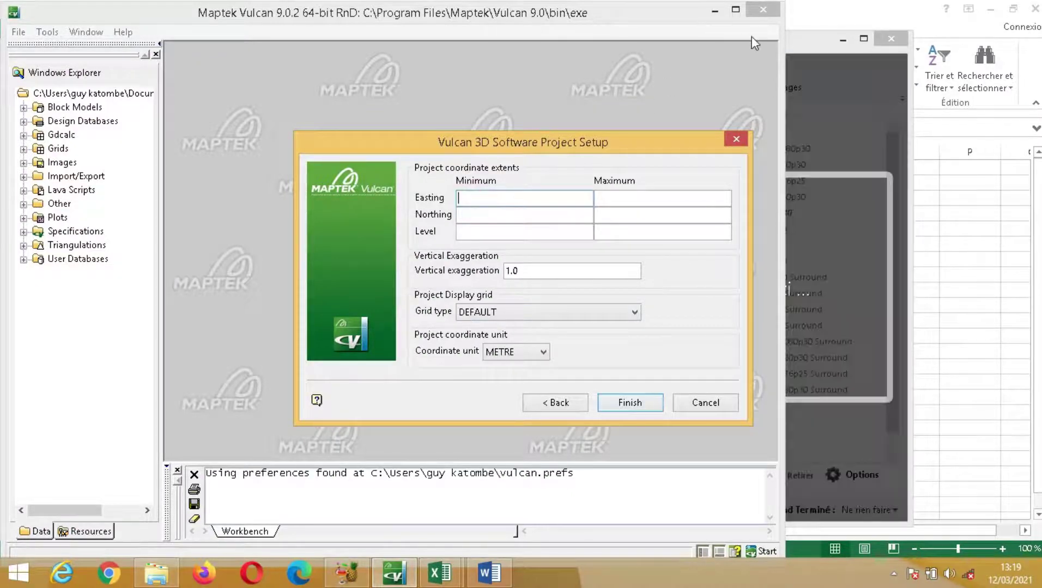
left_click(894, 38)
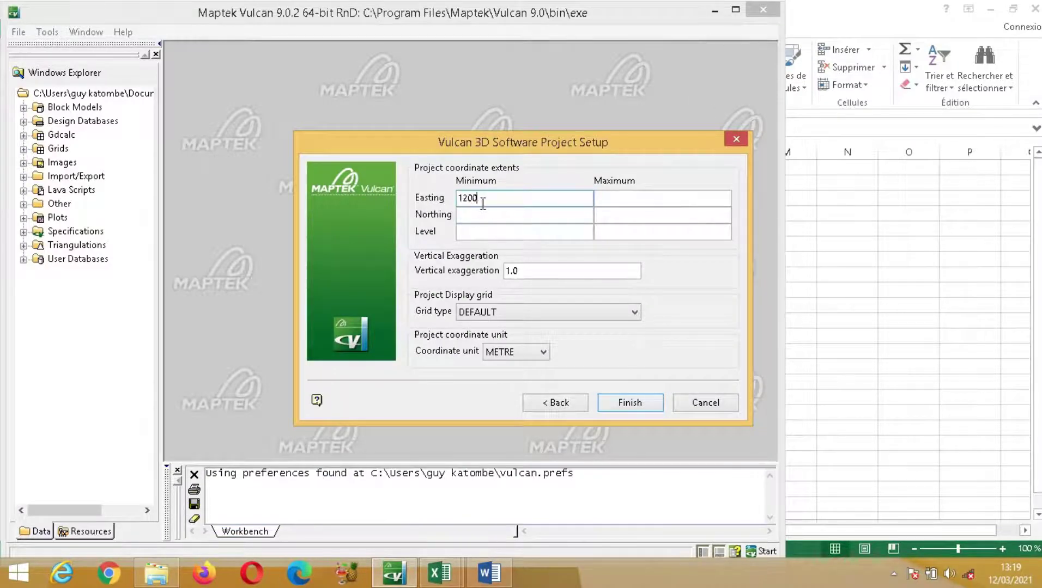
Copy the x Max value 2000 from C2 in the Classeur1 workbook into the Easting Maximum of the Vulcan project setup
left_click(440, 571)
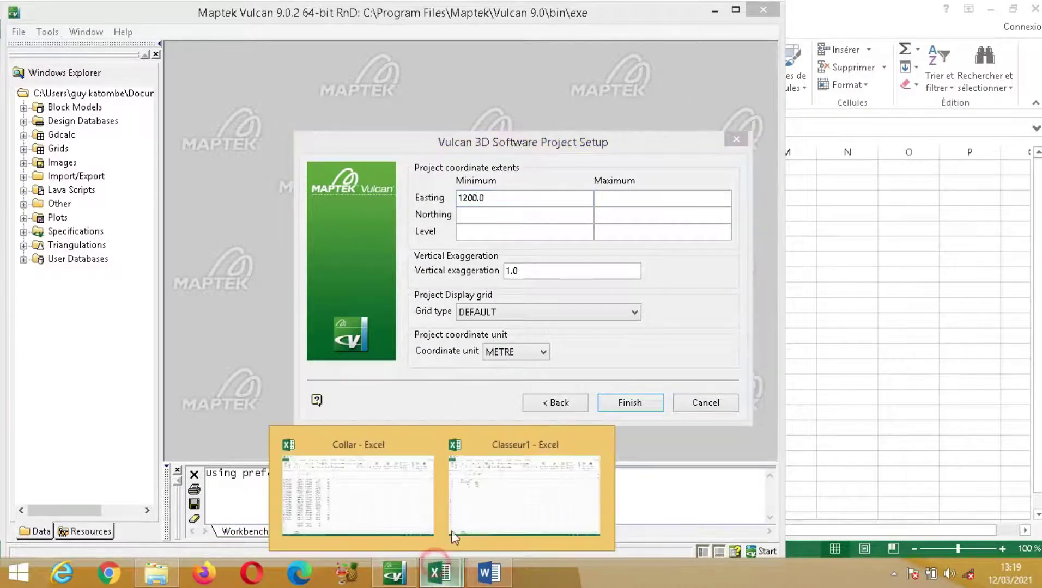
left_click(489, 501)
left_click(183, 183)
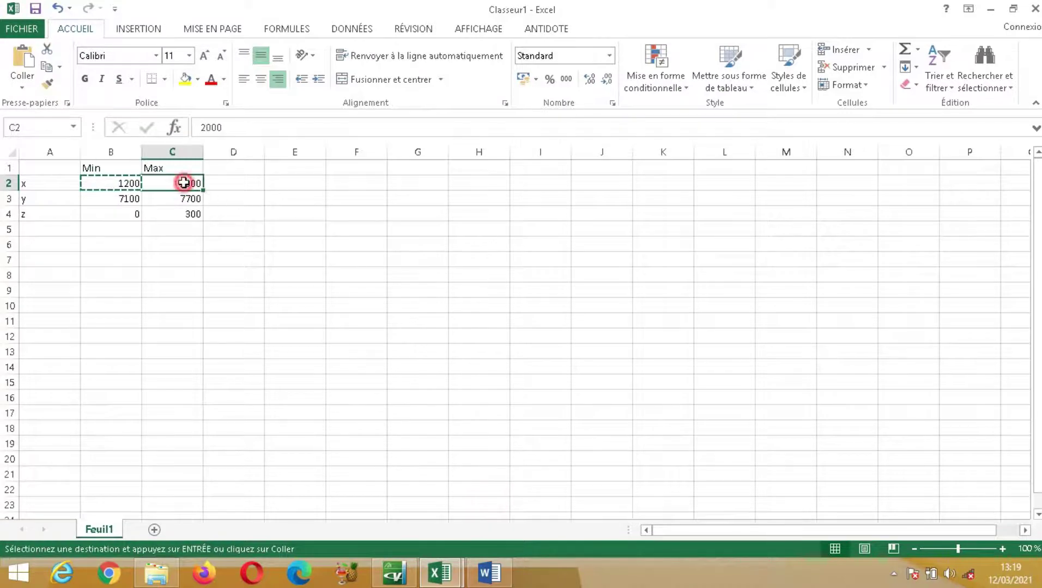
key("ctrl+c")
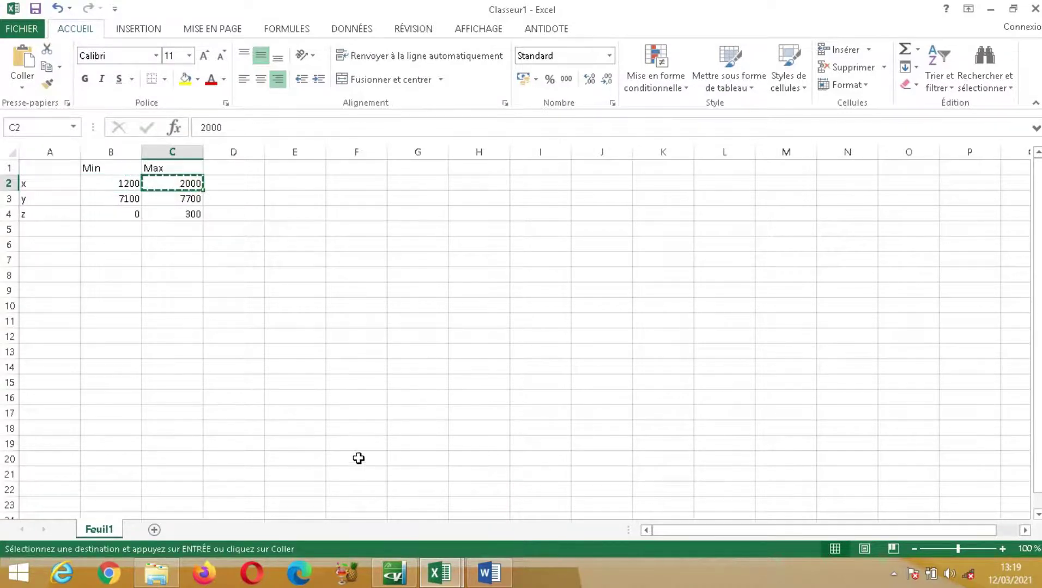
left_click(394, 573)
left_click(613, 197)
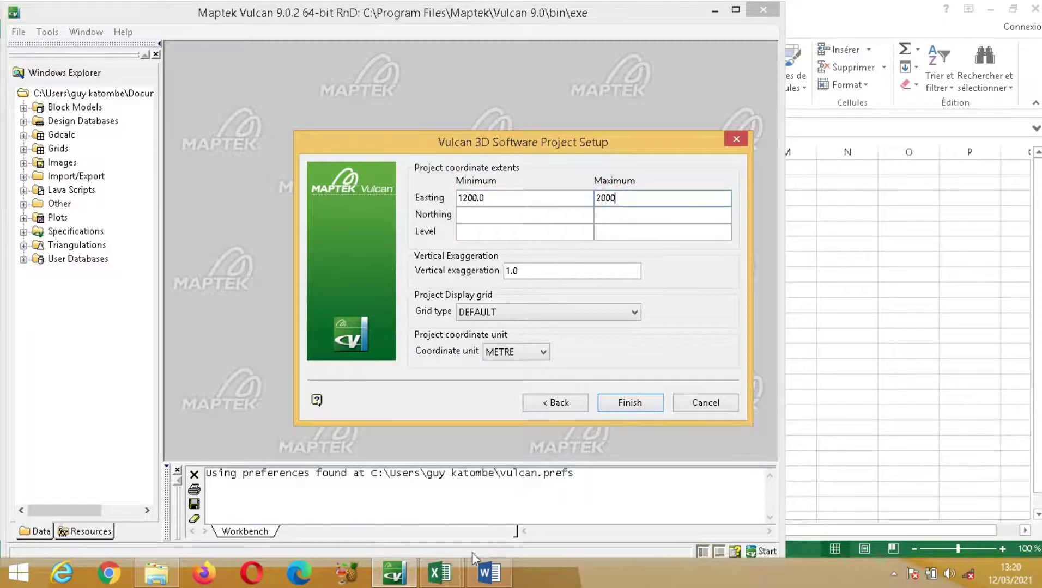
Copy the y Min value 7100 from B3 in the Classeur1 workbook into the Northing Minimum of the Vulcan project setup
left_click(439, 573)
left_click(499, 509)
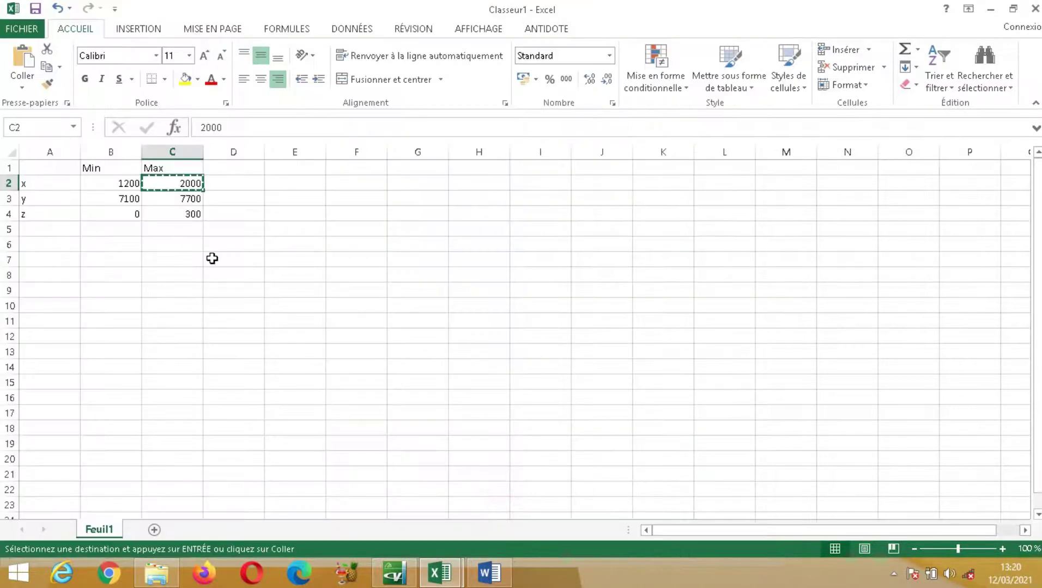
left_click(129, 201)
key("ctrl+c")
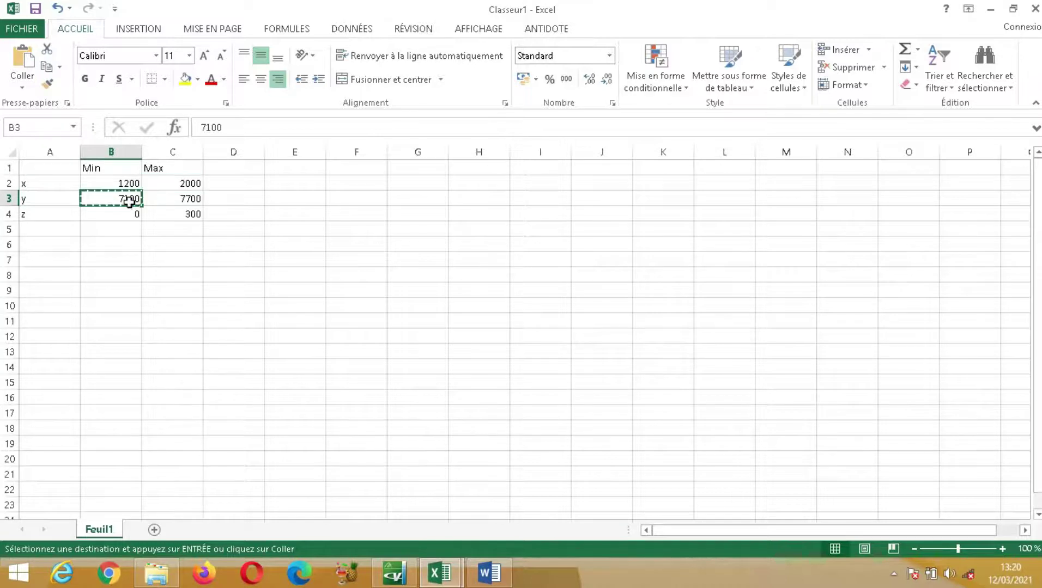
left_click(413, 572)
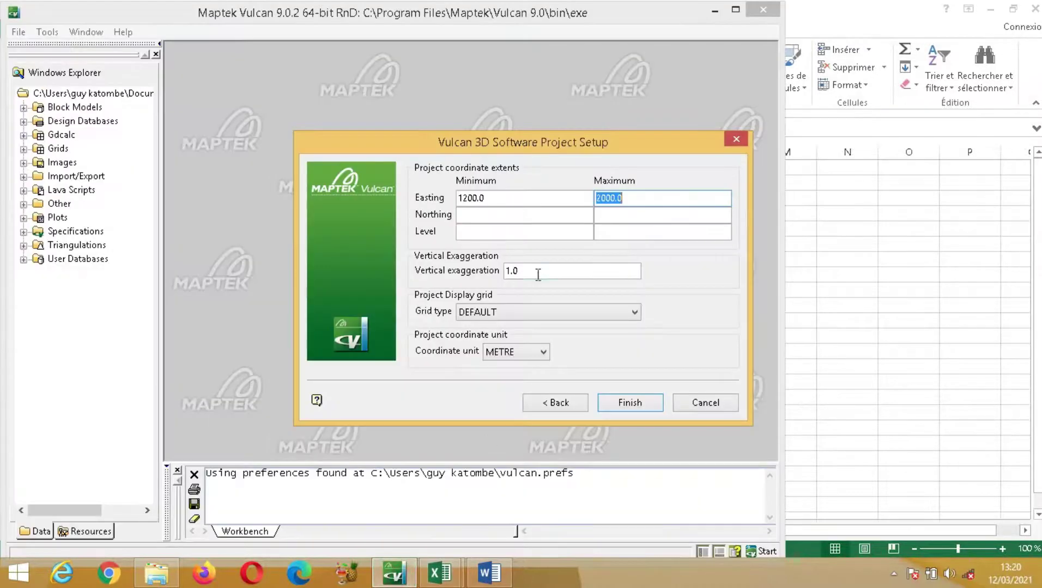
left_click(506, 217)
key("ctrl+v")
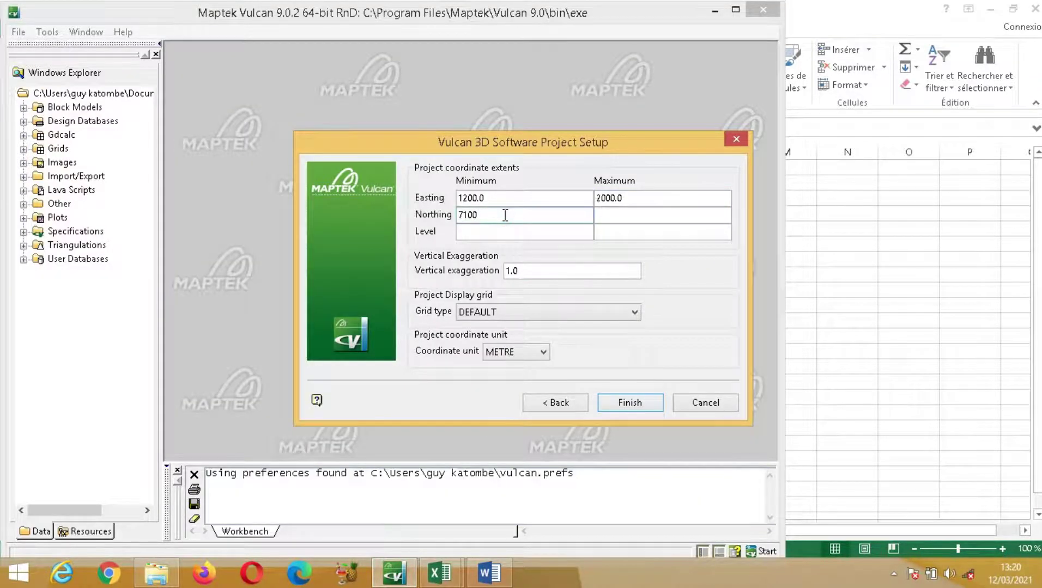
Copy the y Max value 7700 from C3 in the Classeur1 workbook into the Northing Maximum of the Vulcan project setup
mouse_move(443, 572)
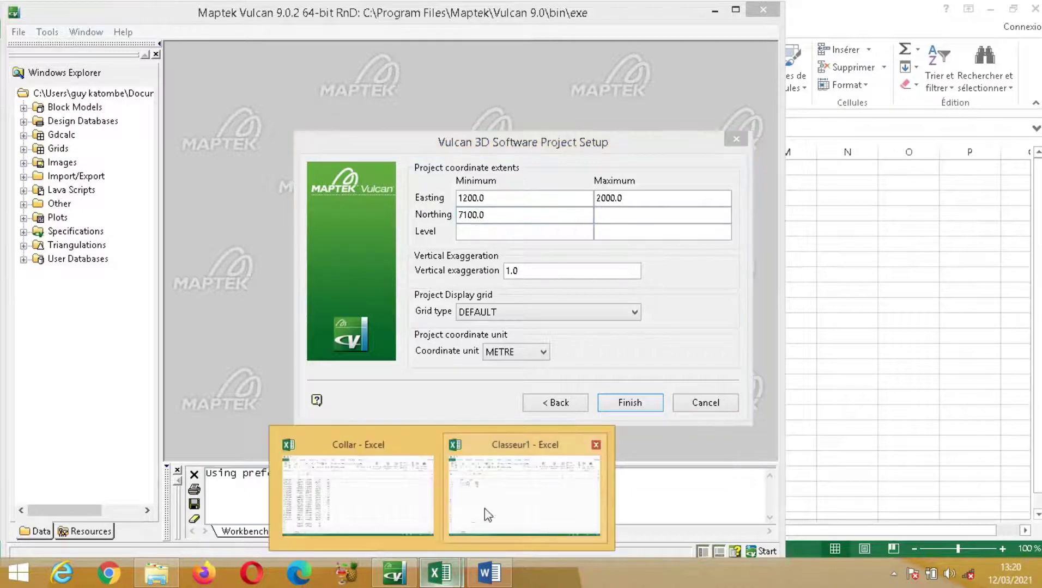
left_click(478, 524)
left_click(198, 200)
key("ctrl+c")
left_click(393, 574)
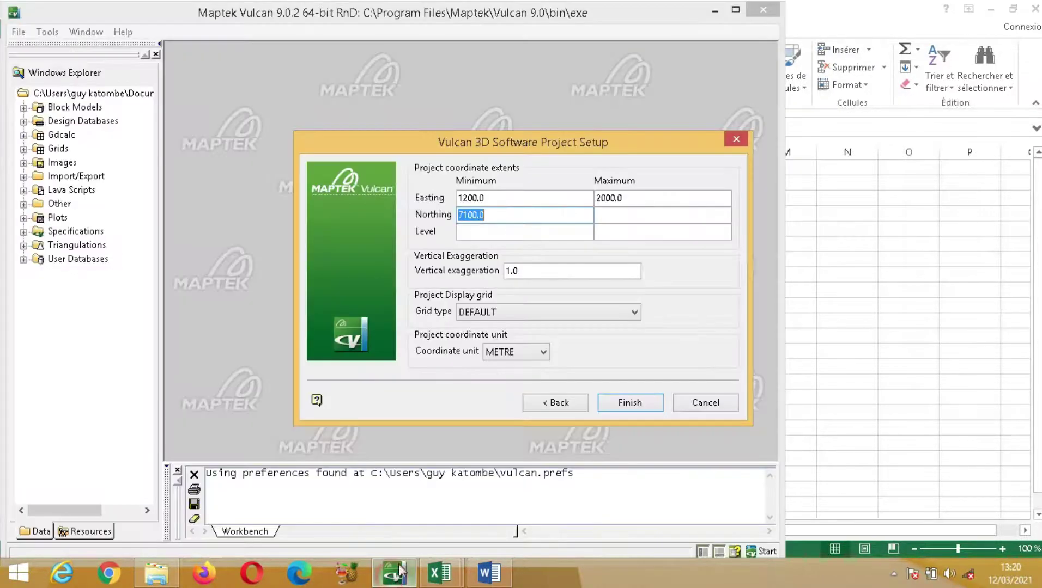
left_click(609, 215)
key("ctrl+v")
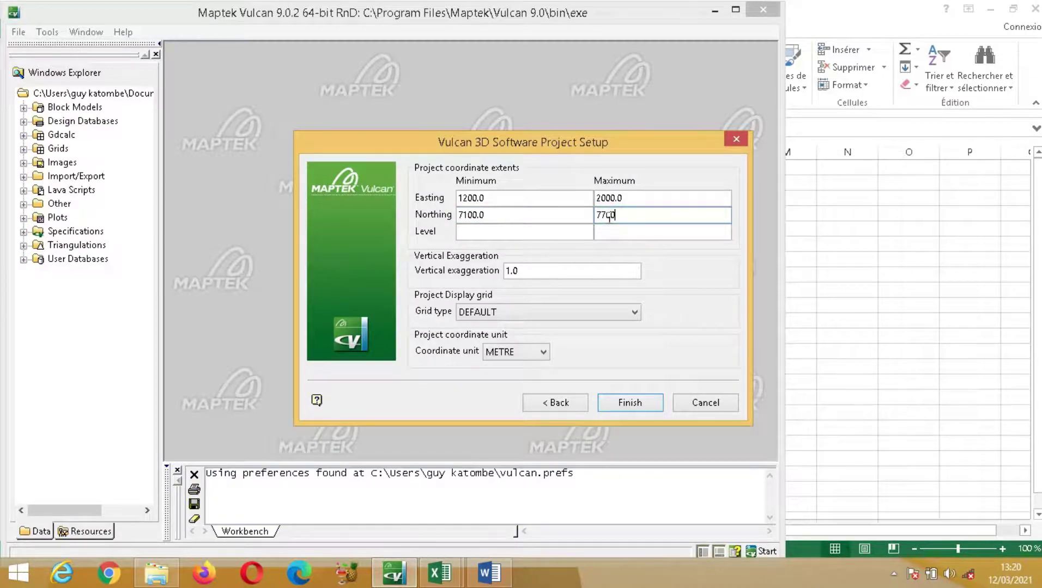
Set the Level Minimum to 0 and copy the z Max value 300 from C4 in Classeur1 into the Vulcan Level Maximum
left_click(491, 233)
type("0")
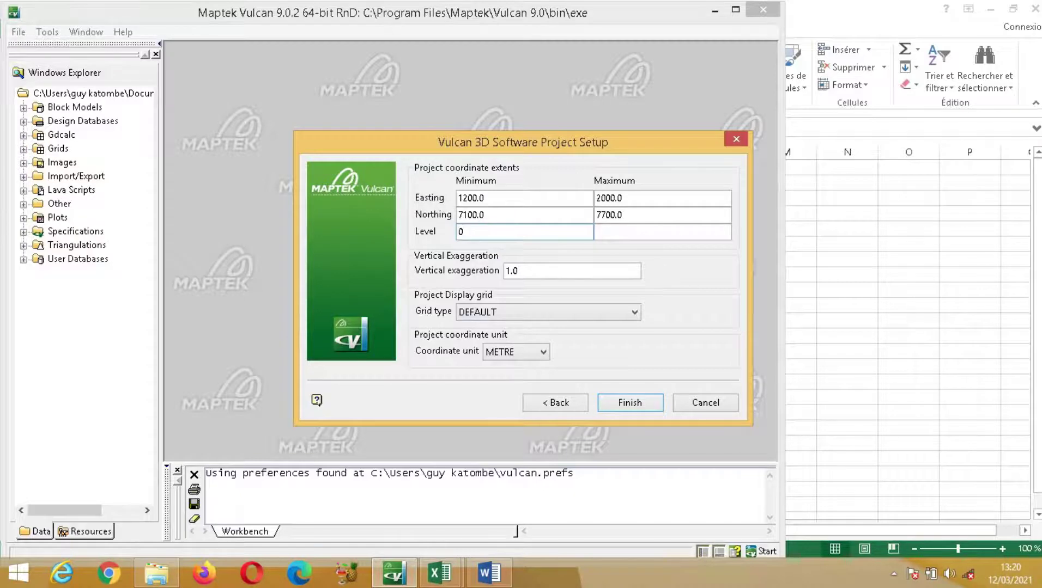
left_click(440, 572)
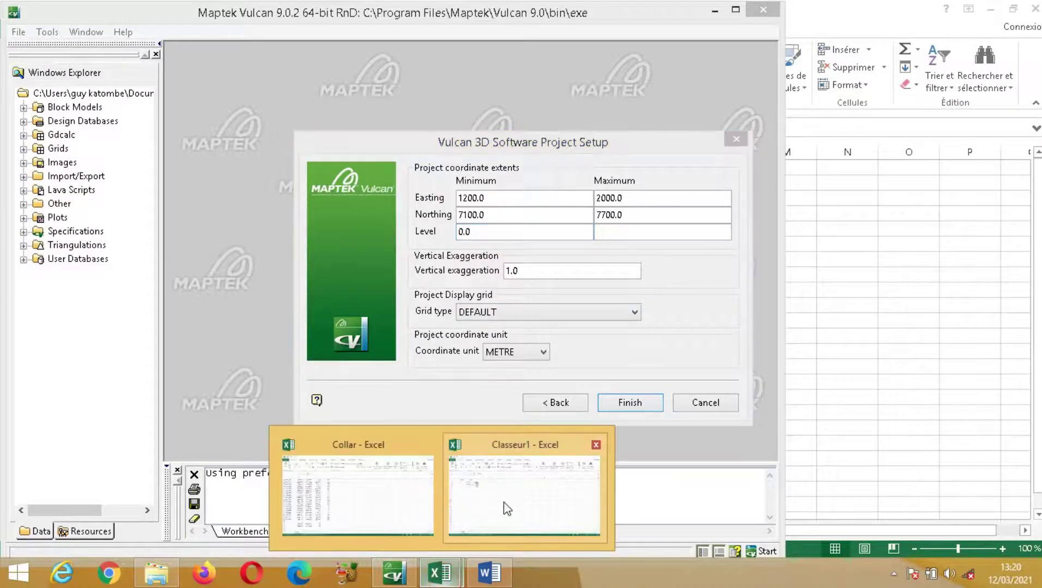
left_click(500, 512)
left_click(194, 214)
key("ctrl+c")
left_click(387, 577)
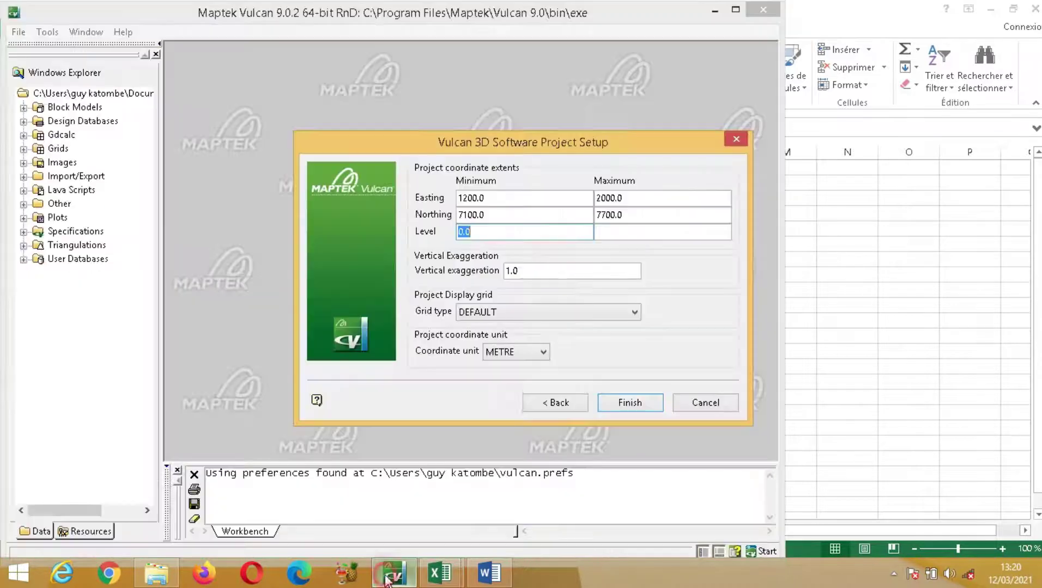
left_click(633, 231)
key("ctrl+v")
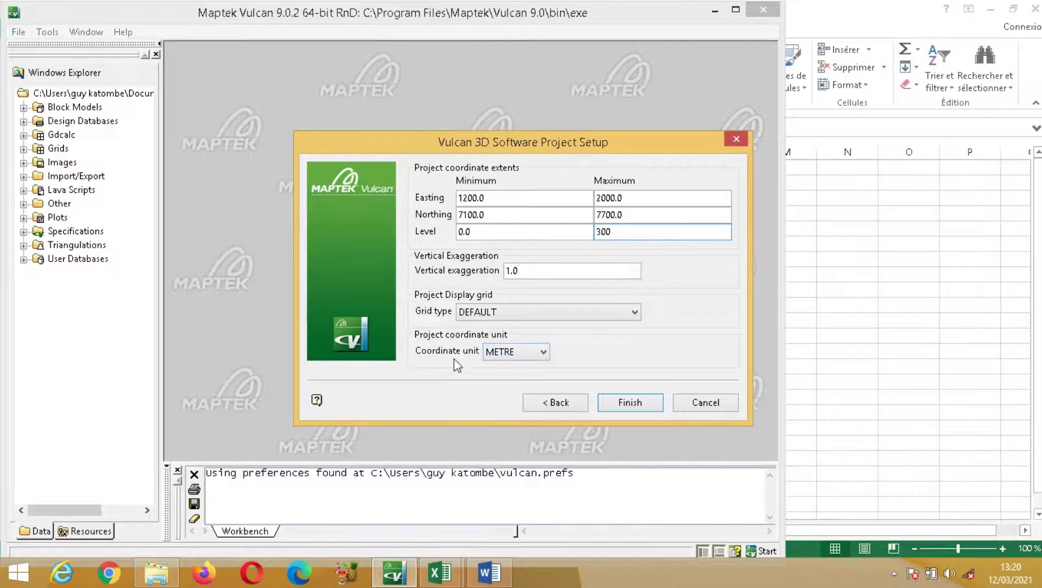
Keep METRE as the project's coordinate unit and finish the project setup
left_click(542, 353)
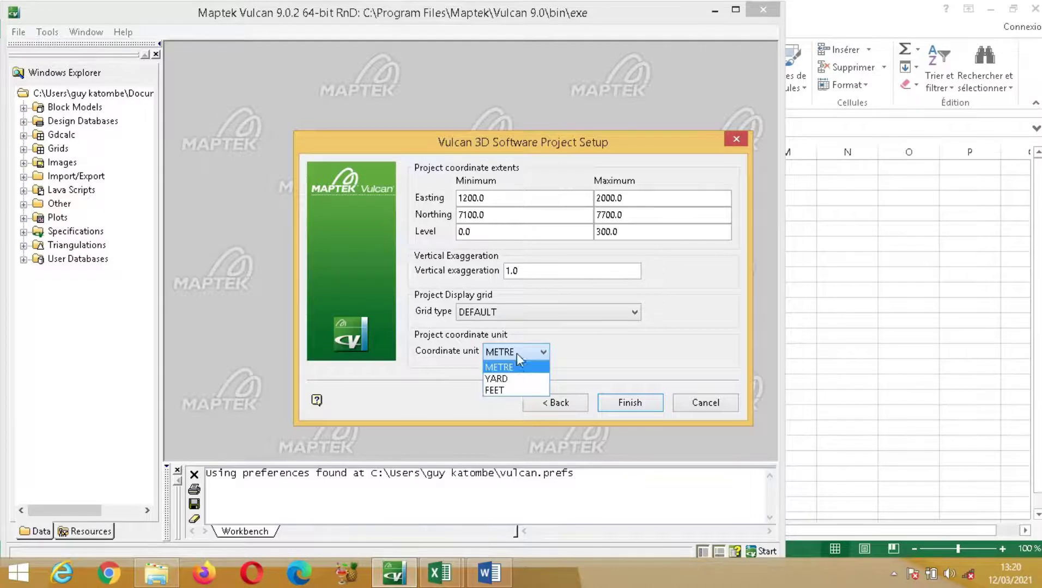
left_click(621, 356)
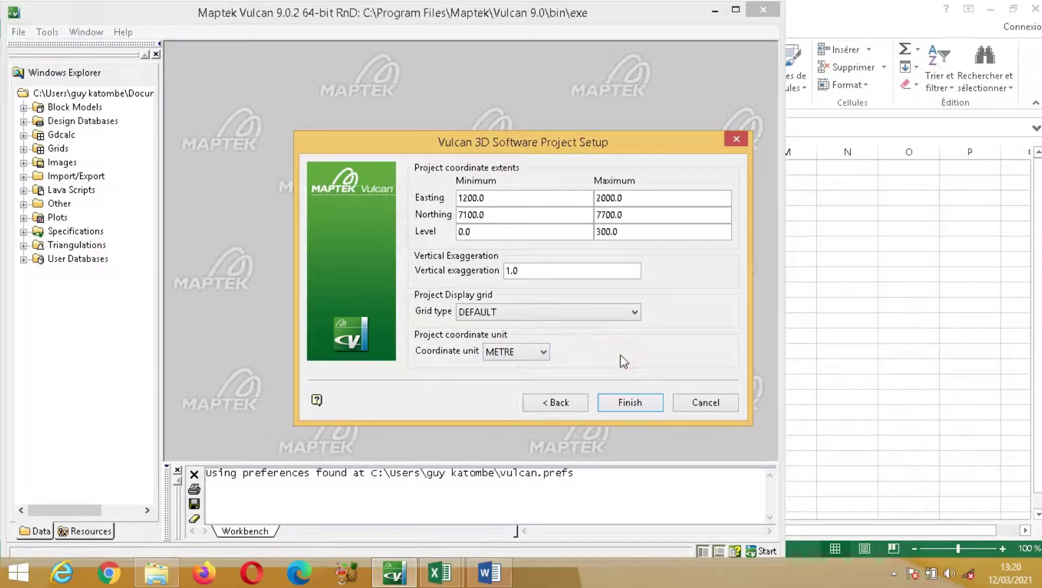
left_click(631, 402)
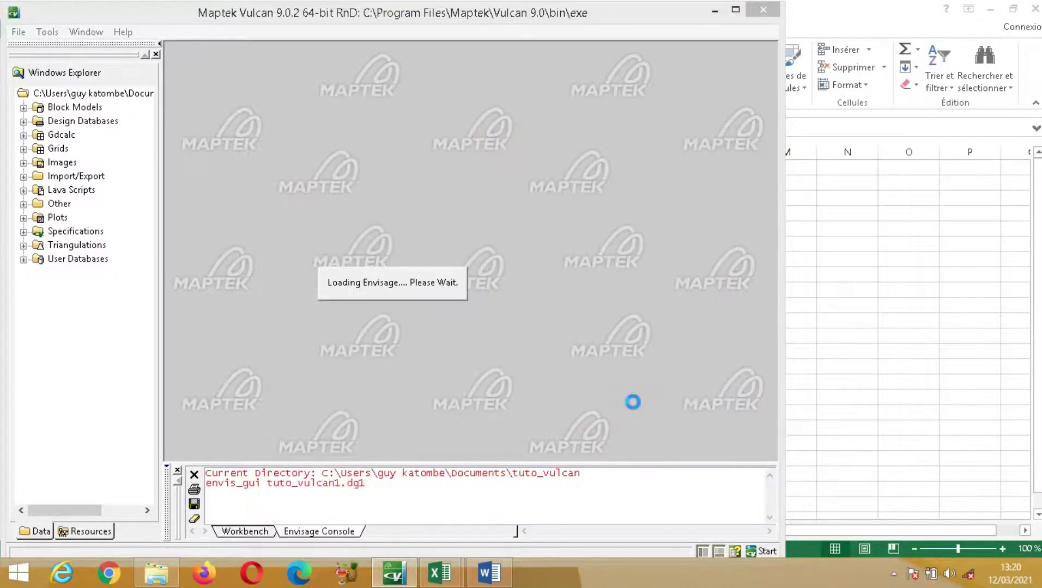